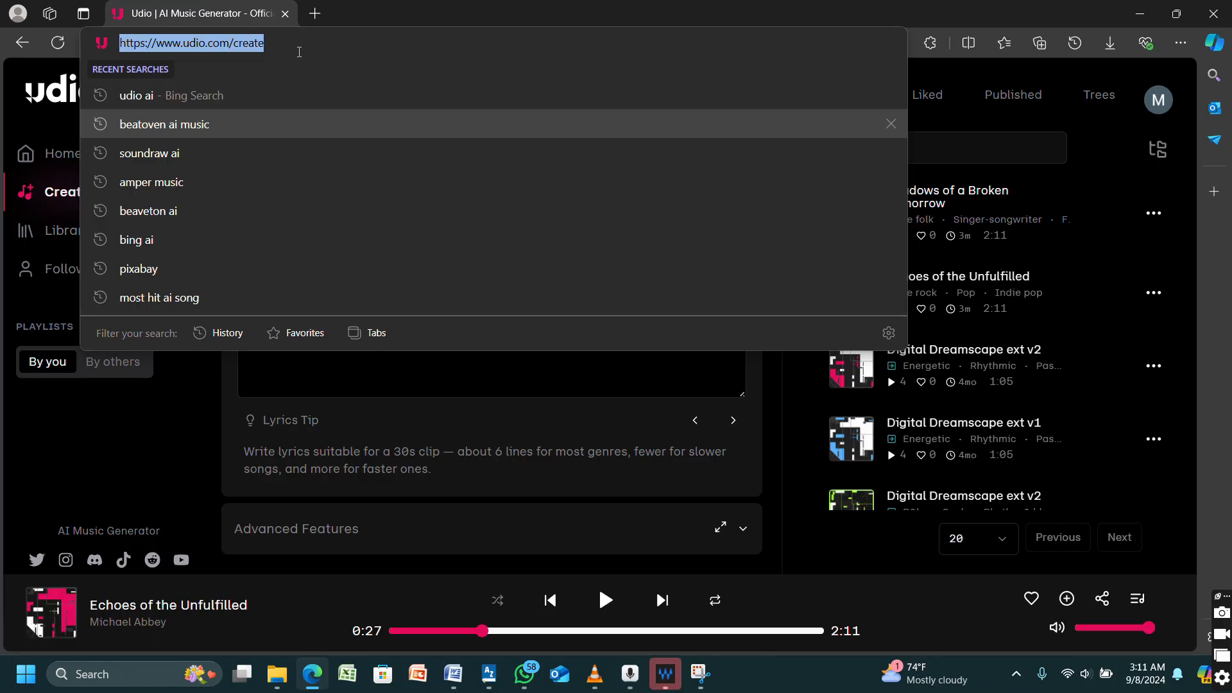
Search the web for "udio ai" and open Udio's official website from the results
text(udio ai)
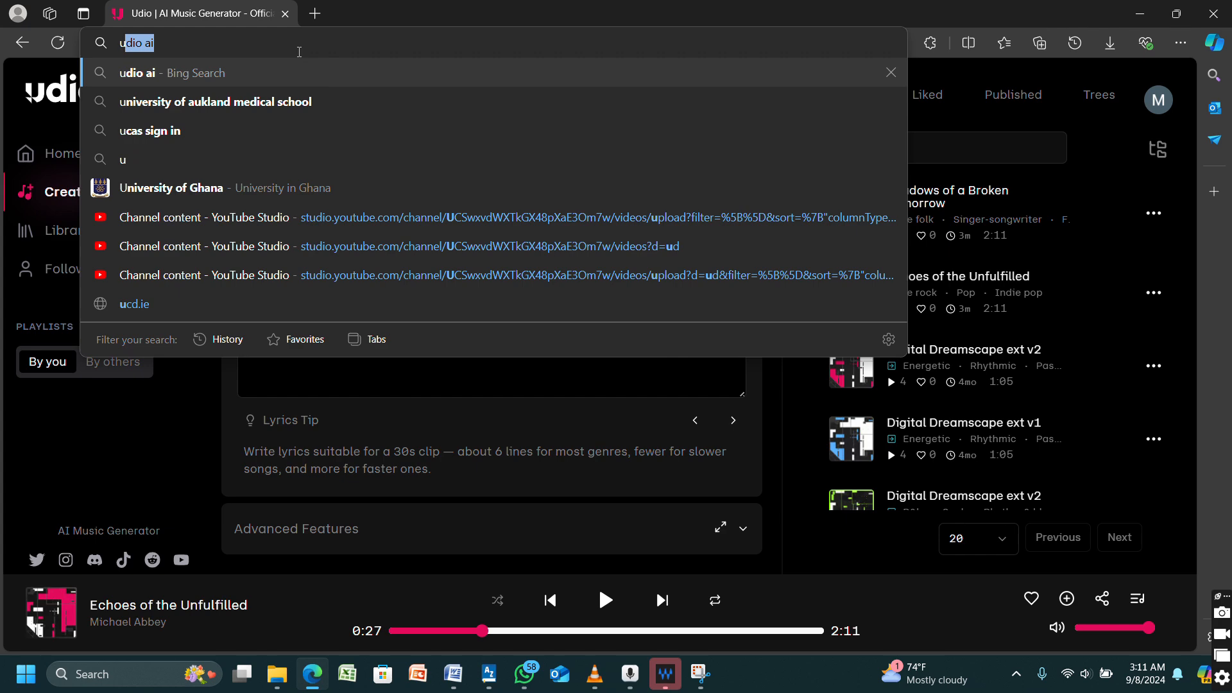
key(Return)
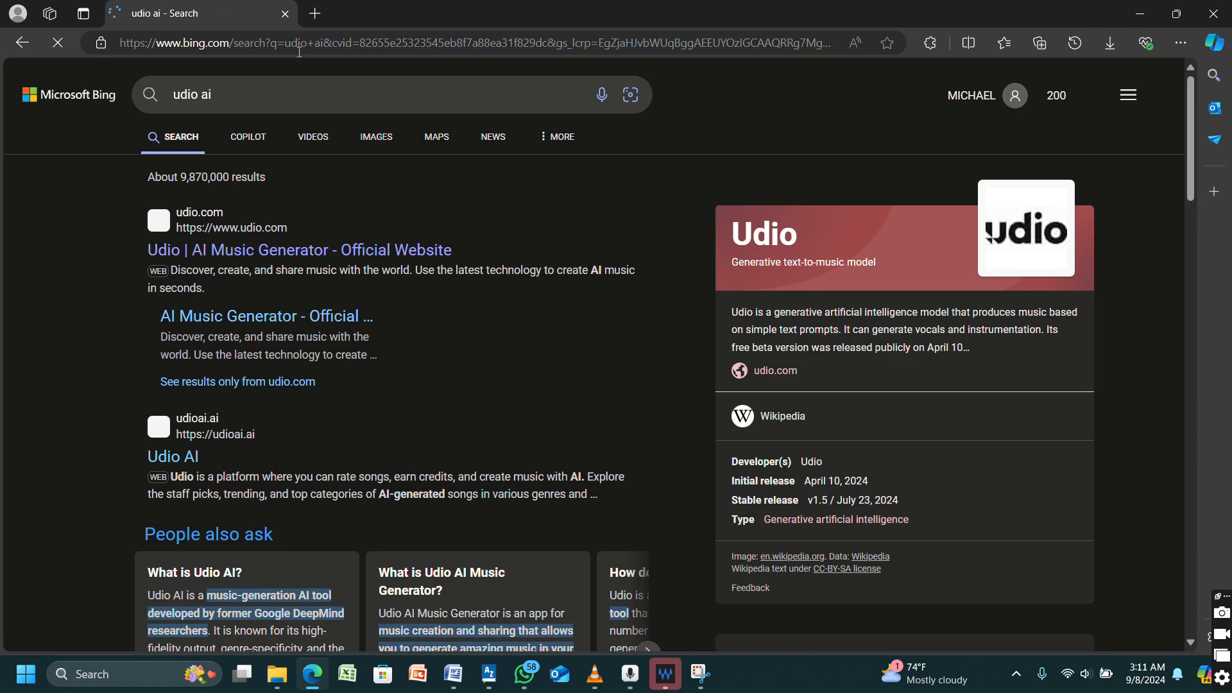
click(256, 249)
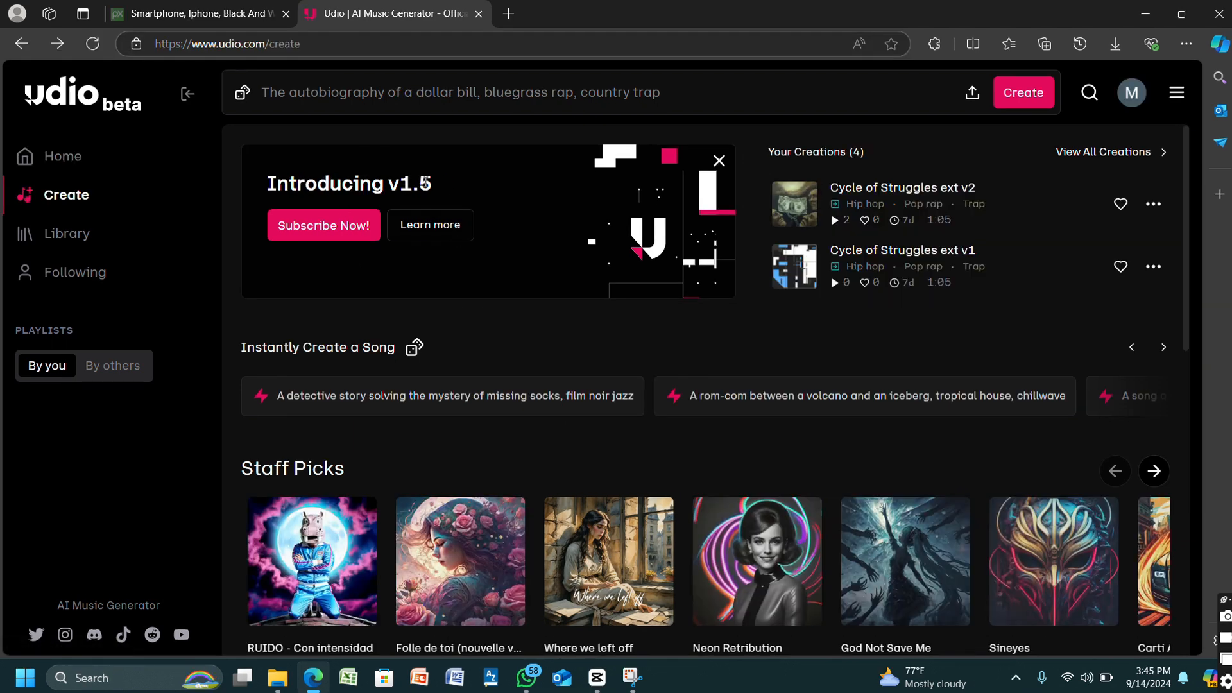
Review the Free, Standard and Pro subscription plans, and close the pricing overview
click(362, 229)
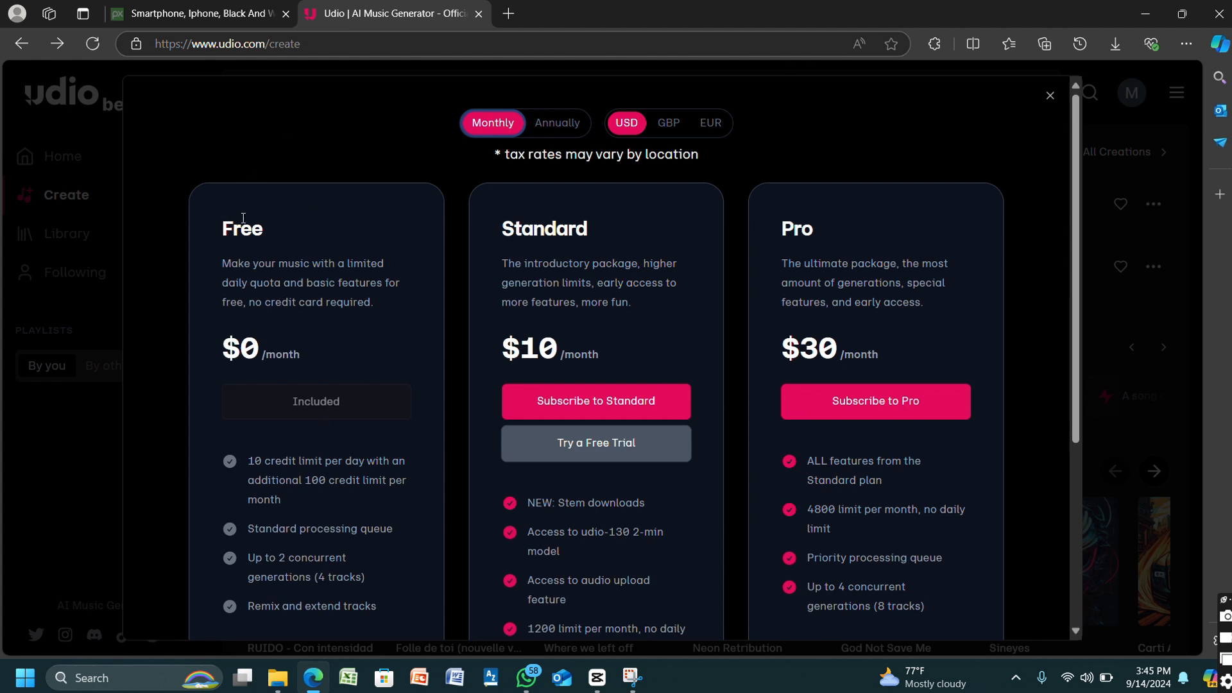
click(1050, 95)
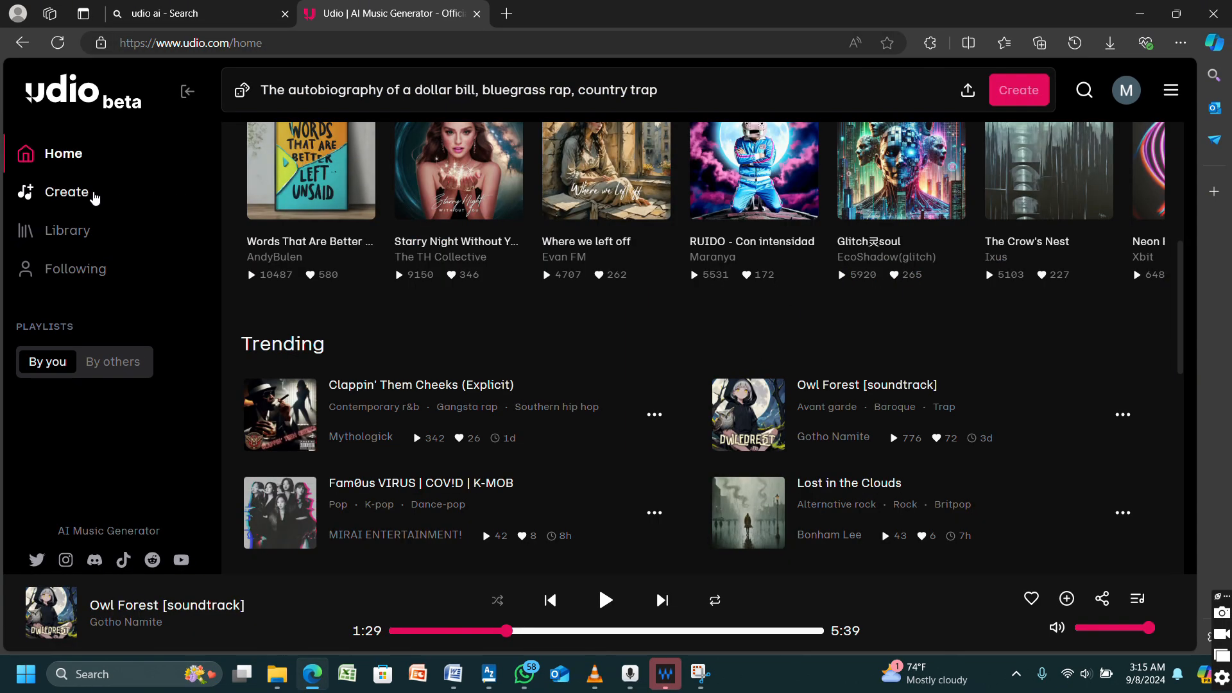
Open the song creation page and turn on Manual Mode for the prompt
click(98, 196)
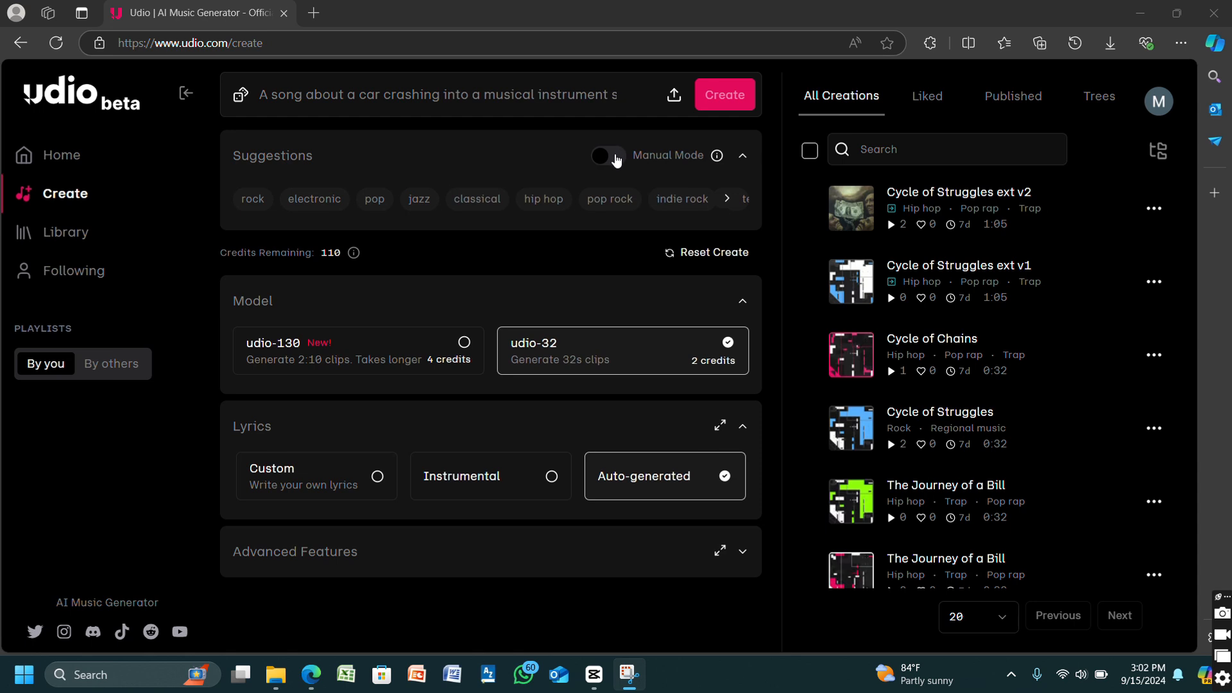
click(617, 158)
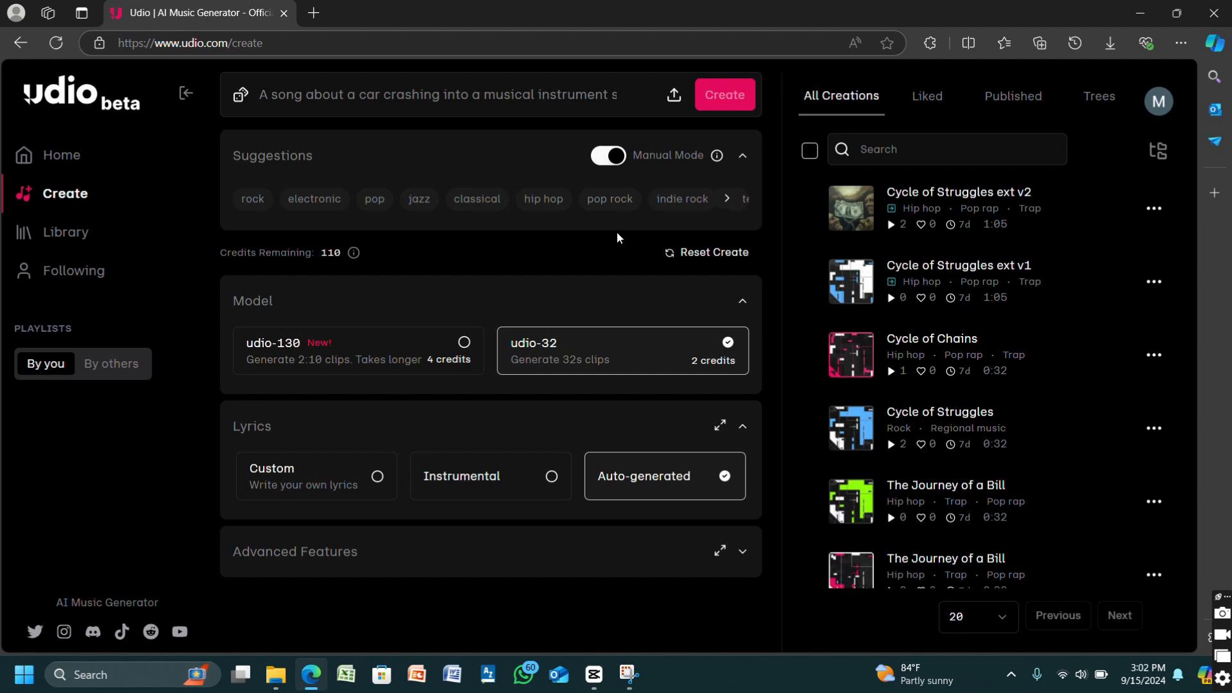
Browse the suggested genre tags for the song prompt forwards and back again
click(728, 199)
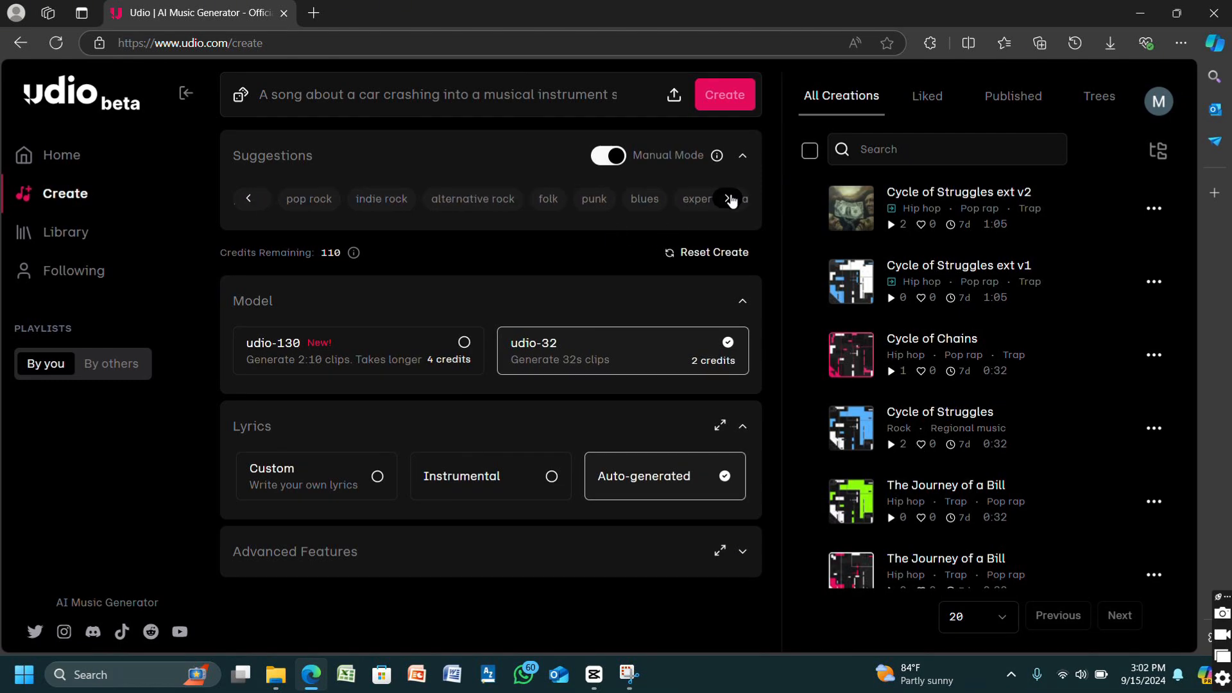
click(729, 199)
click(730, 199)
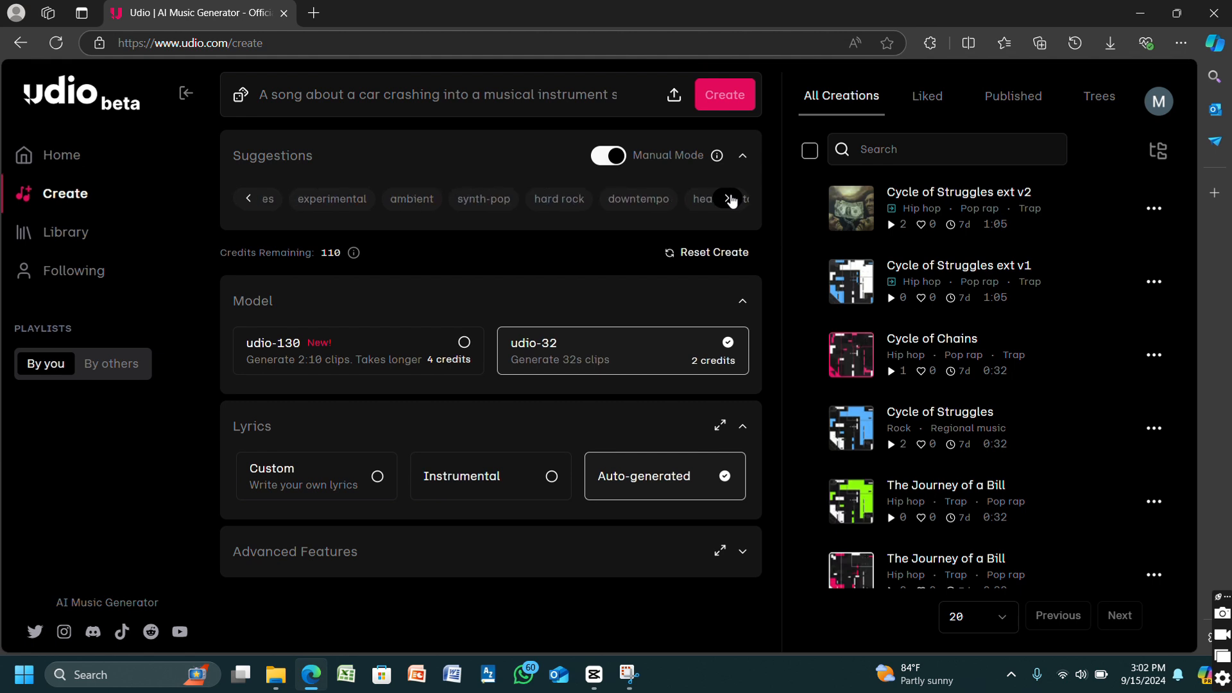
click(730, 199)
click(730, 199)
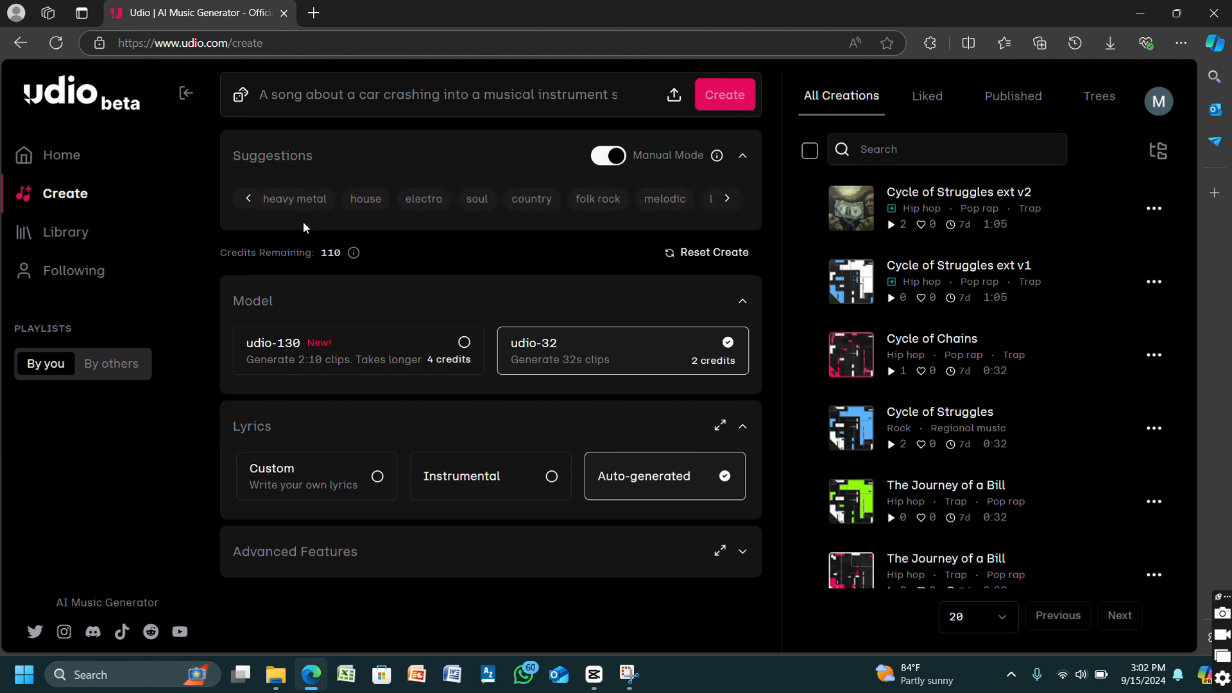
click(240, 201)
click(241, 201)
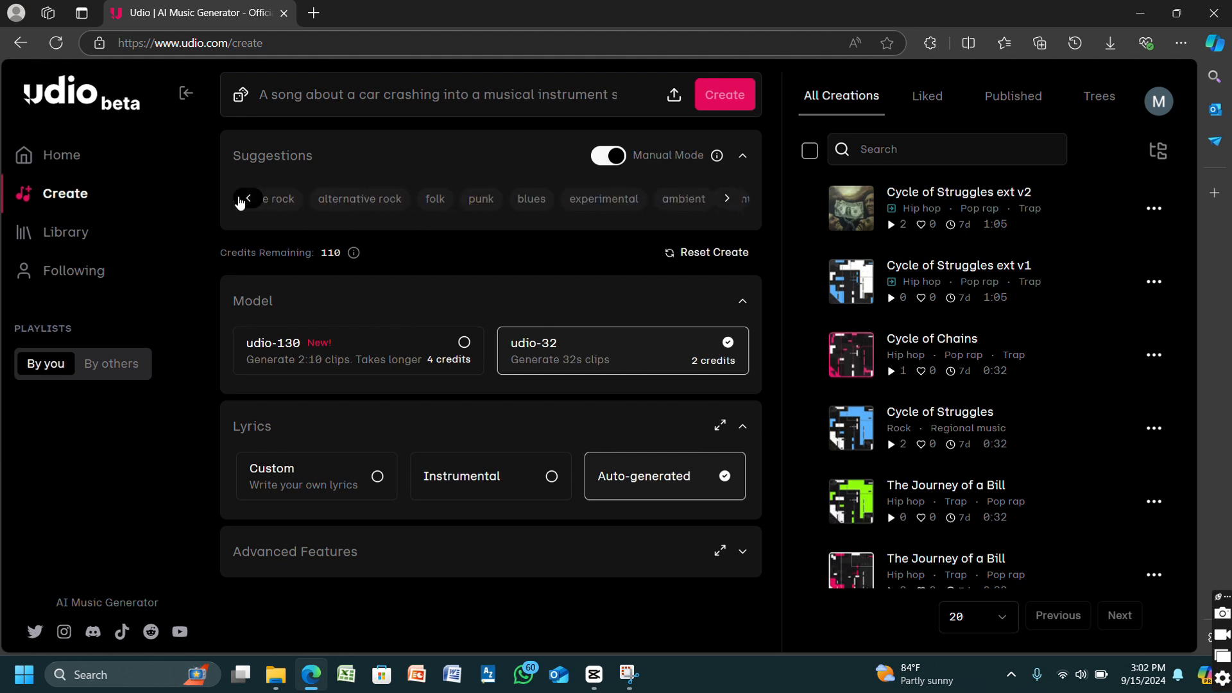
click(545, 201)
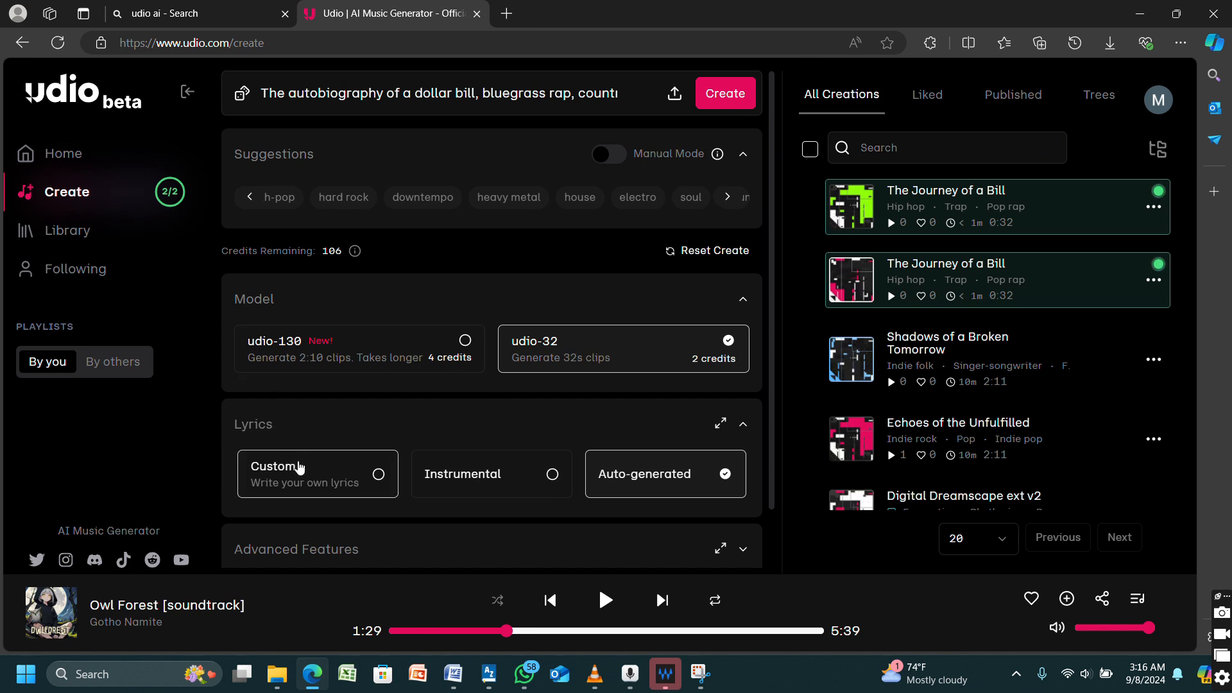
Switch the song's lyrics to Custom and activate the box for writing custom lyrics
click(305, 473)
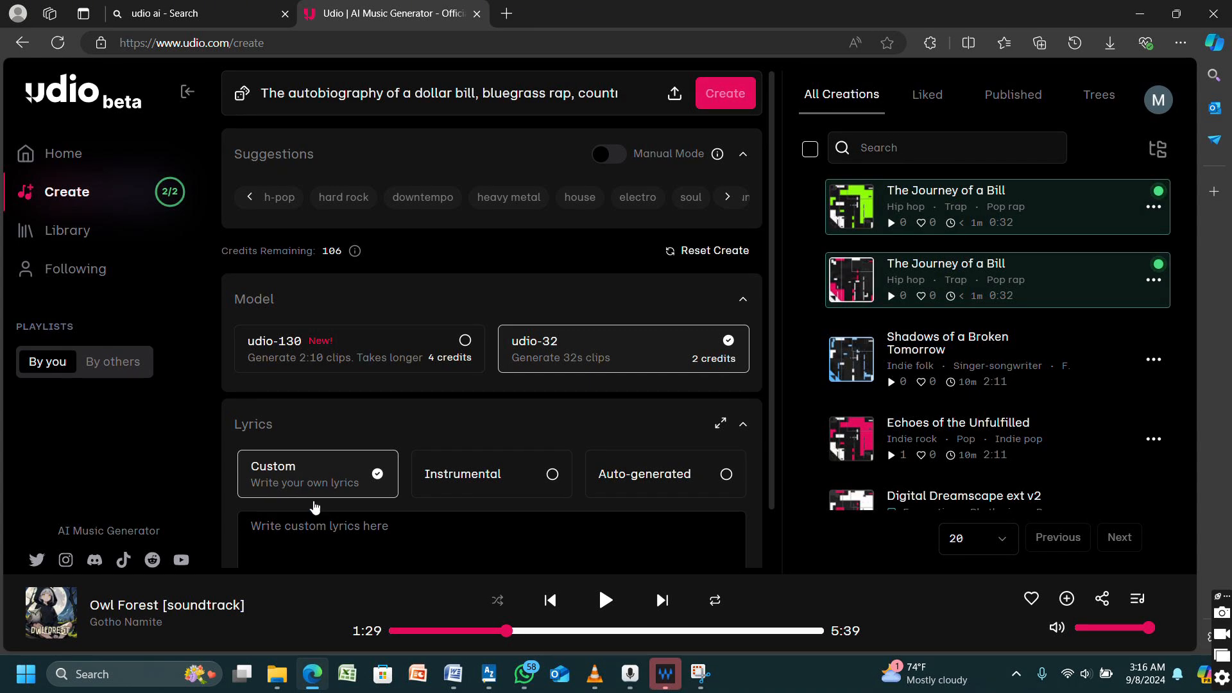
scroll(317, 508, down, 3)
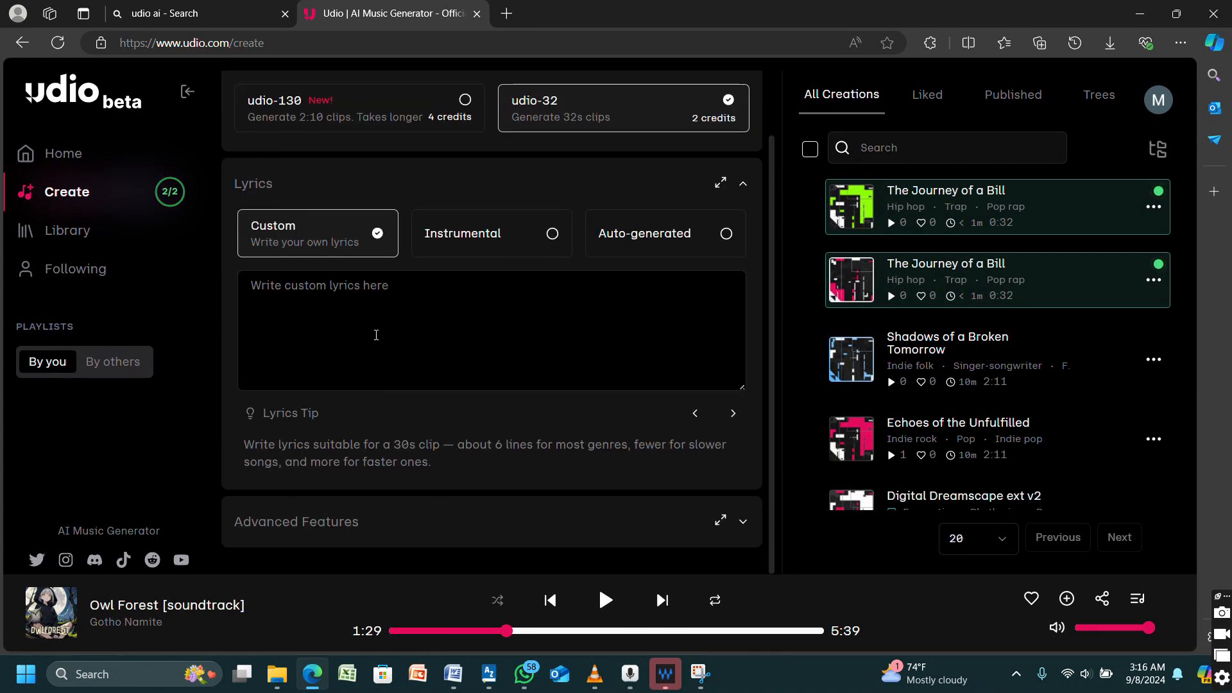
click(368, 335)
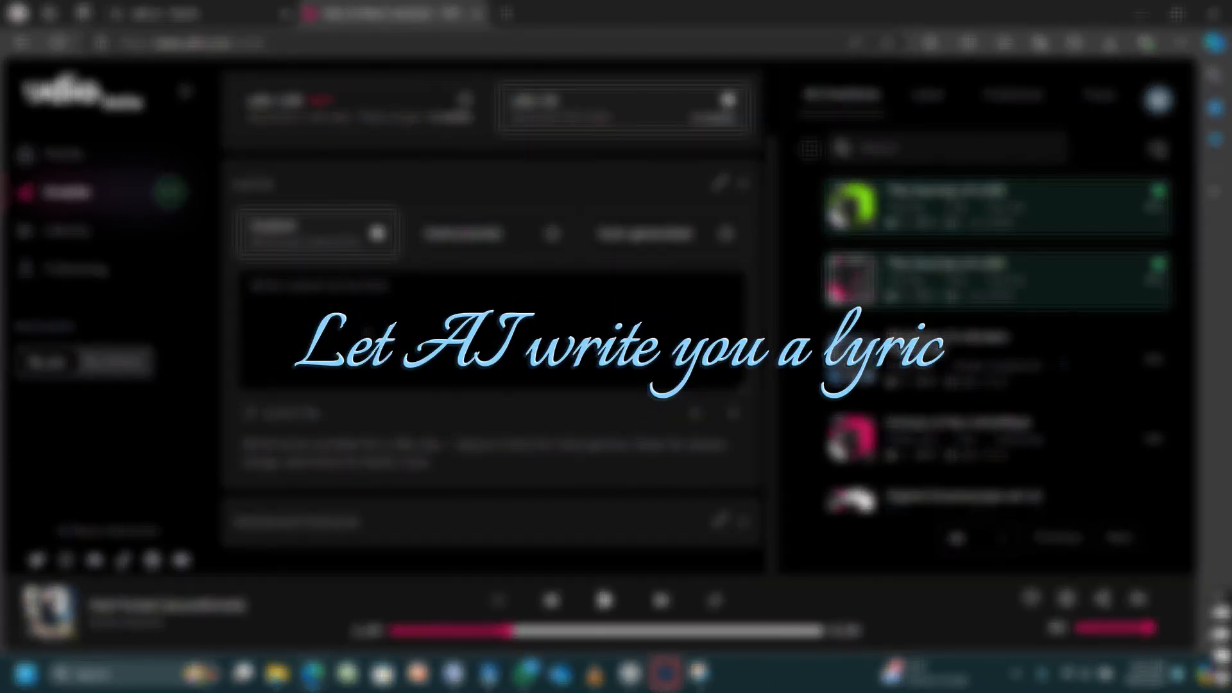
click(369, 332)
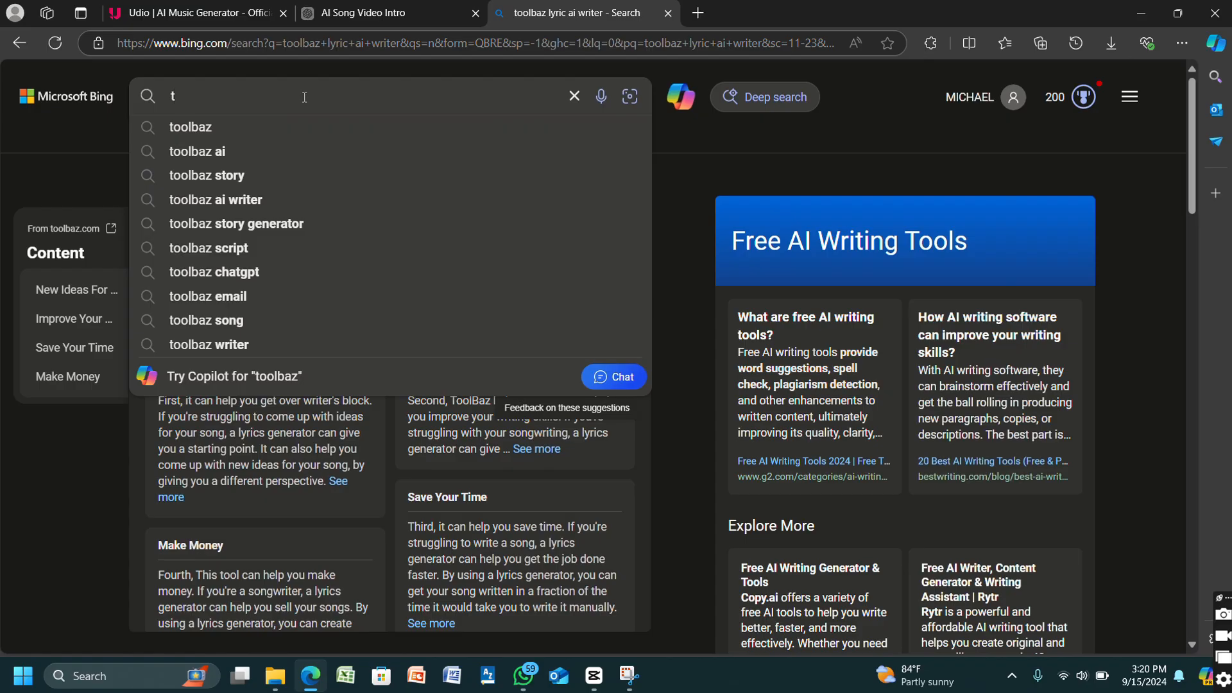
Search the web for "toolbaz ai lyric generator" and open ToolBaz's Song Lyrics Generator page
text(oolbaz ai lyric generator)
key(Return)
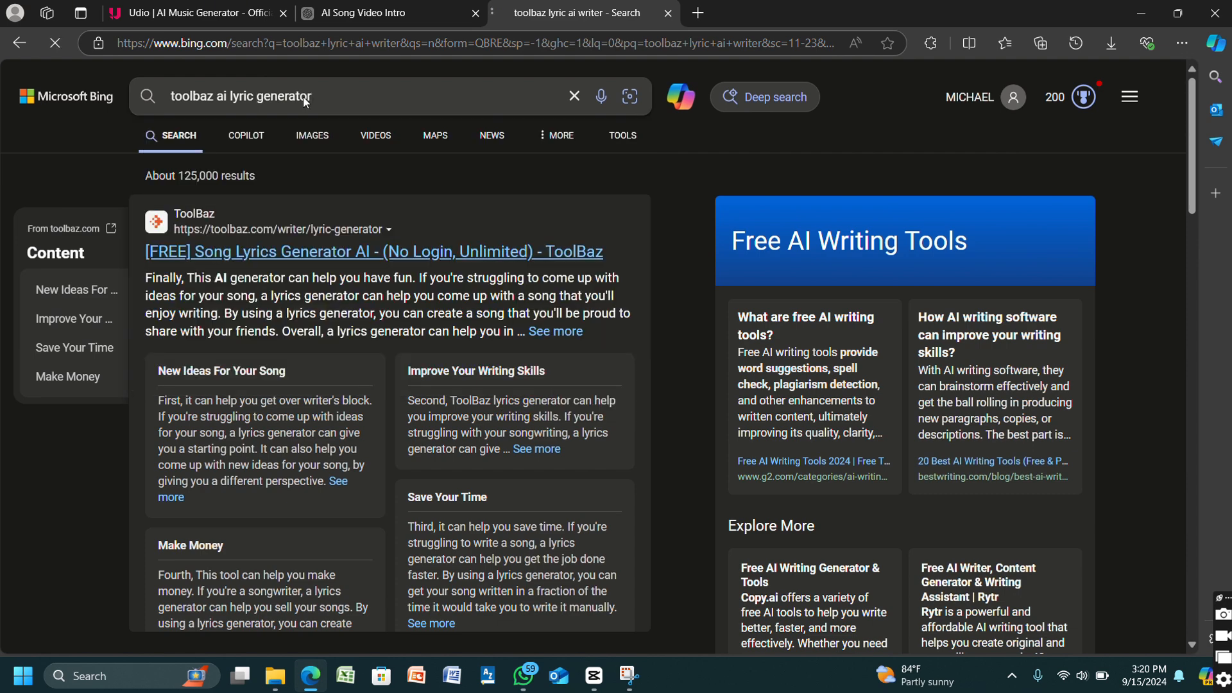
click(609, 170)
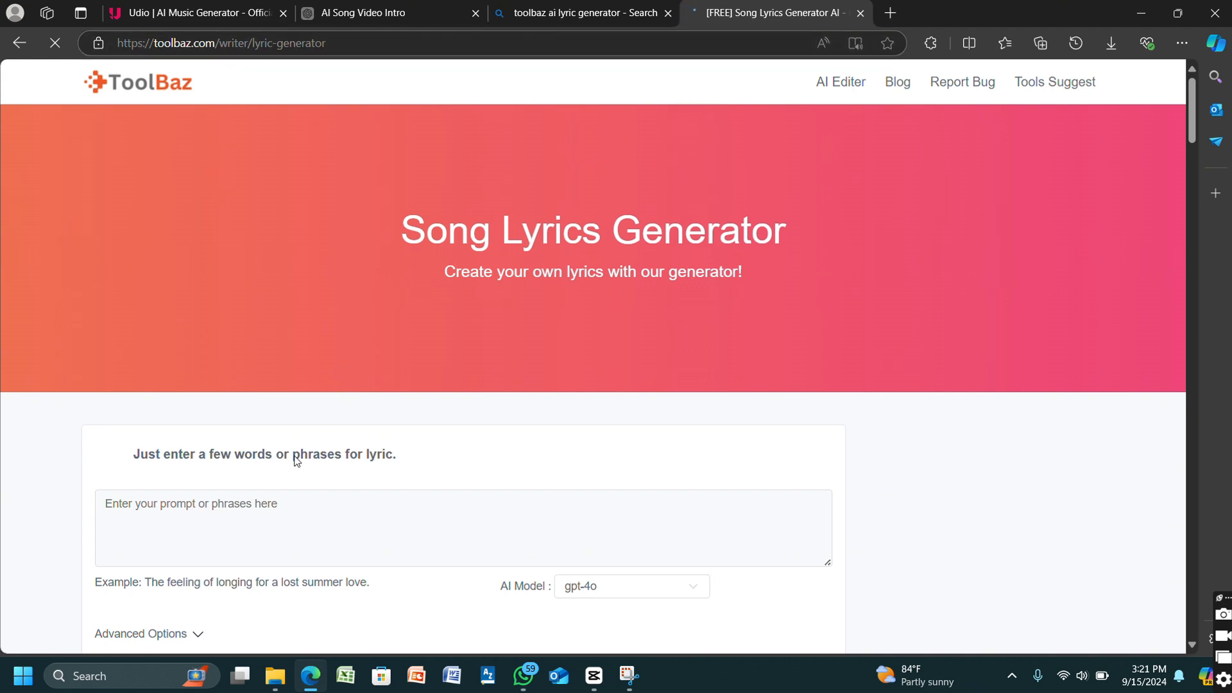
Enter "sad emotional song about life hardship" as the lyric prompt and look through the available AI models
click(223, 526)
text(sa)
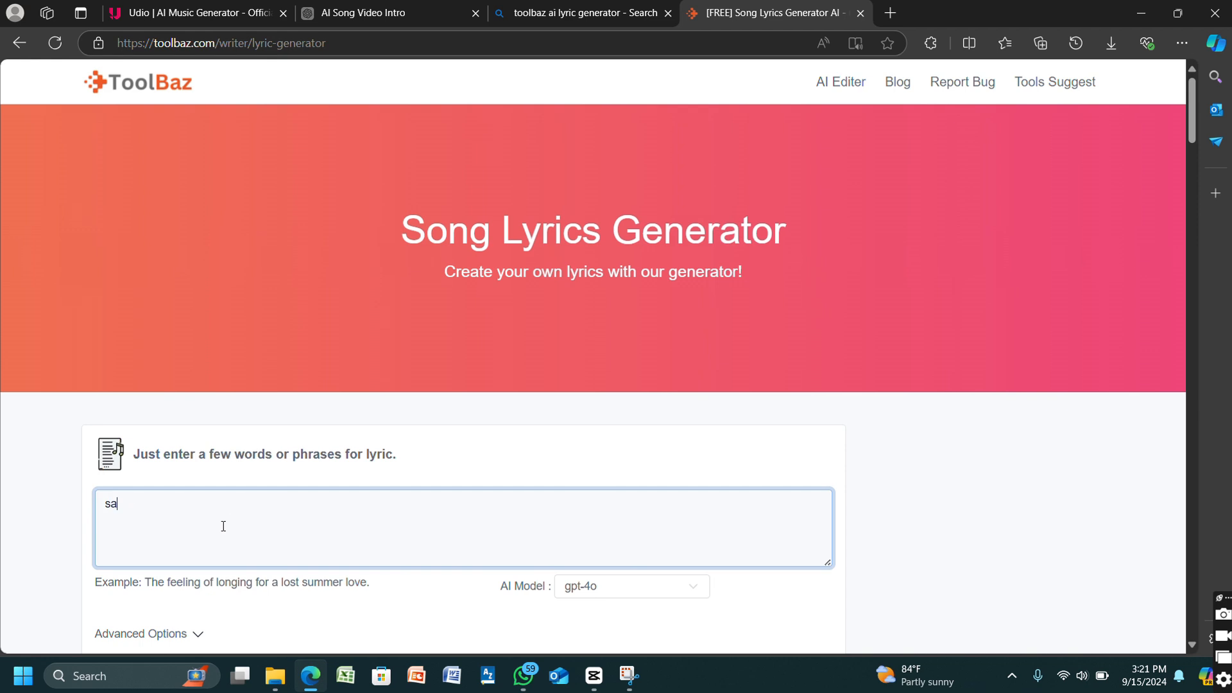
text(d emotional)
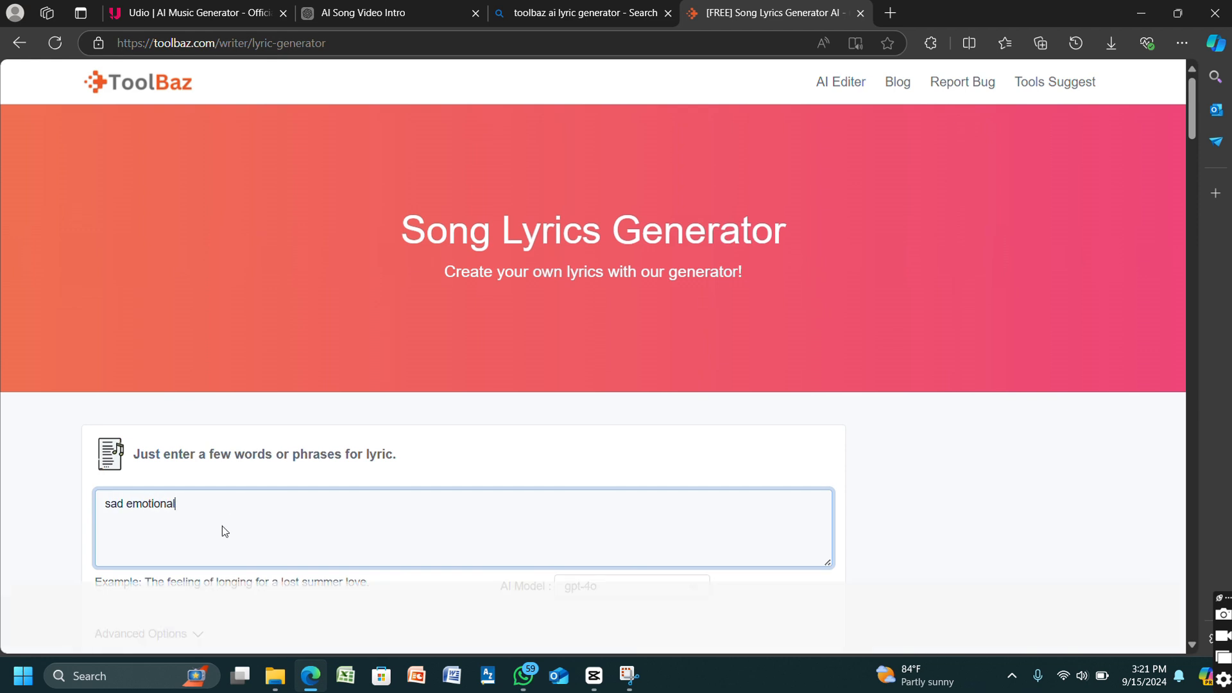
text( song about life hardship)
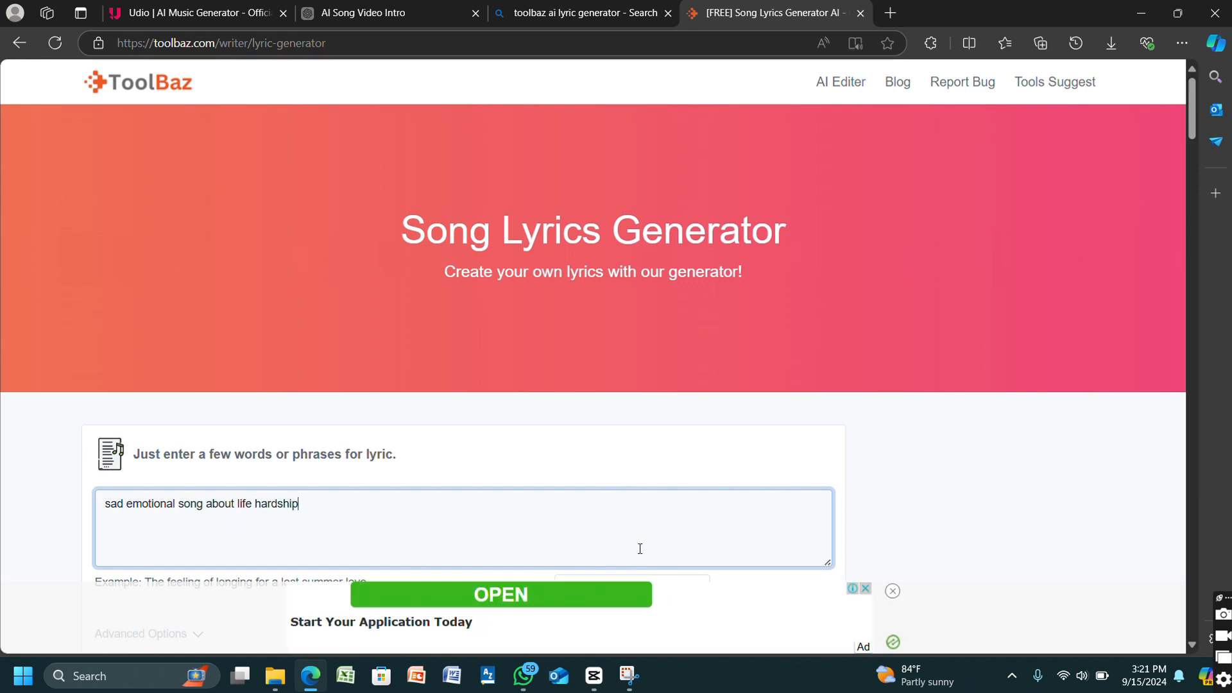
scroll(640, 549, down, 5)
click(658, 188)
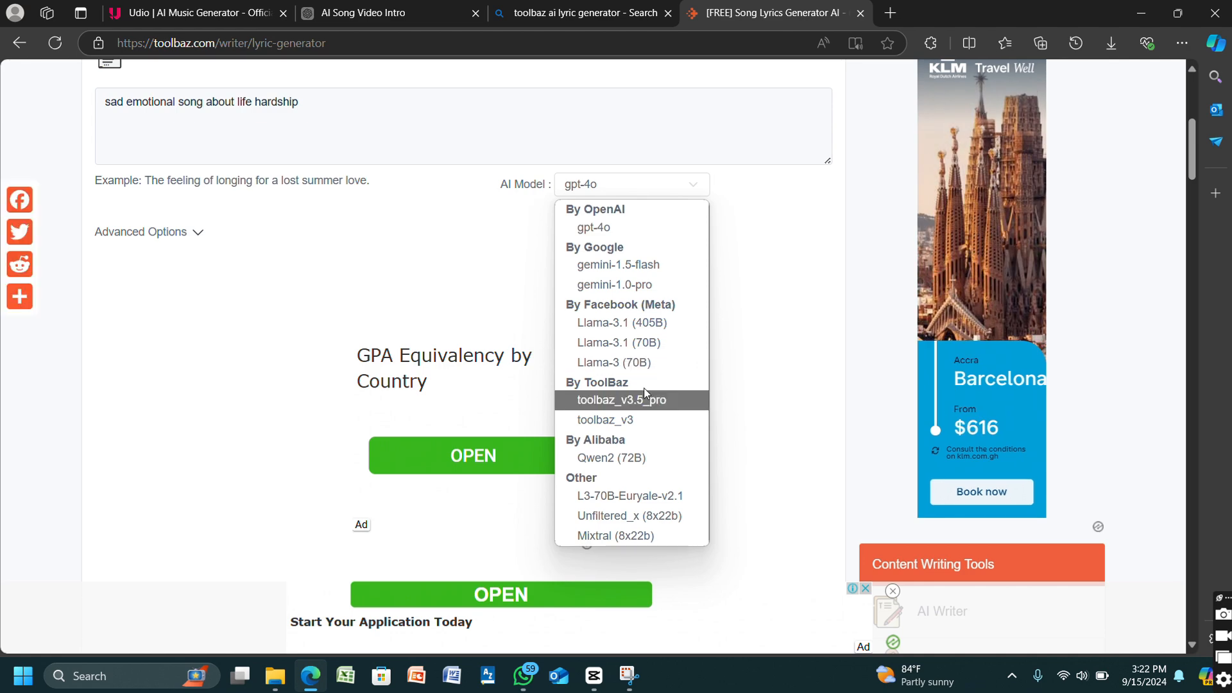
Expand the advanced lyric options, setting the rhyme scheme to ABAB and the mood/tone to Sad
click(141, 232)
click(310, 311)
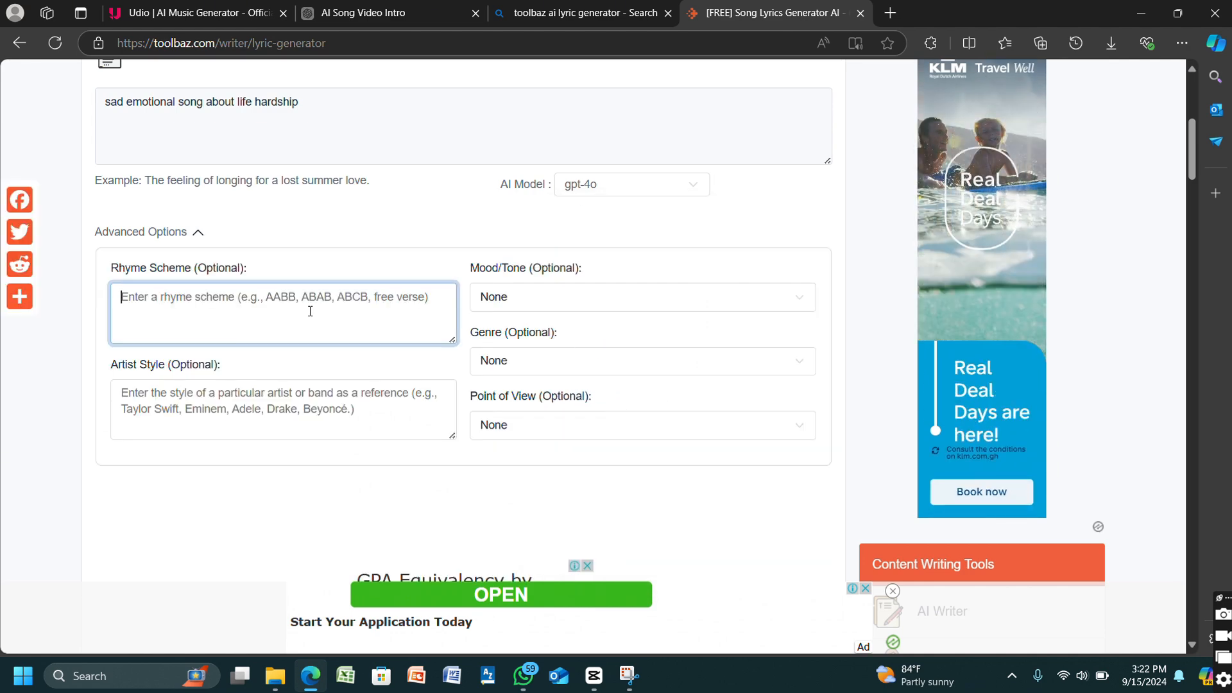
text(ABAB)
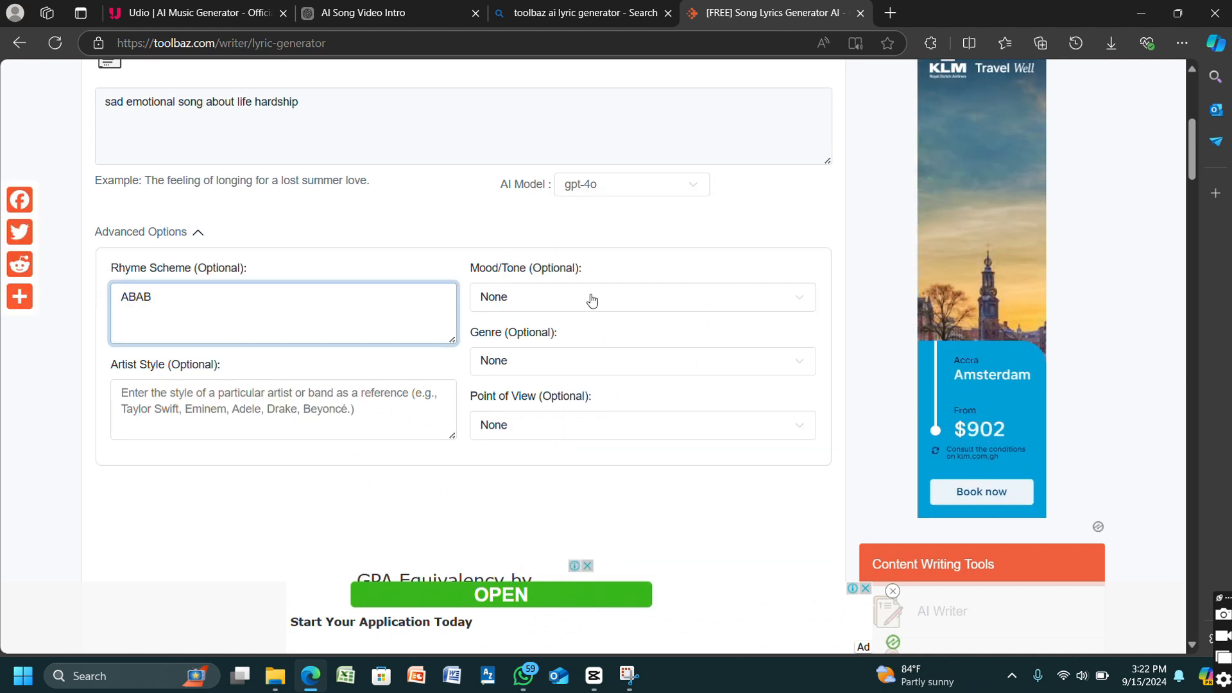
click(591, 300)
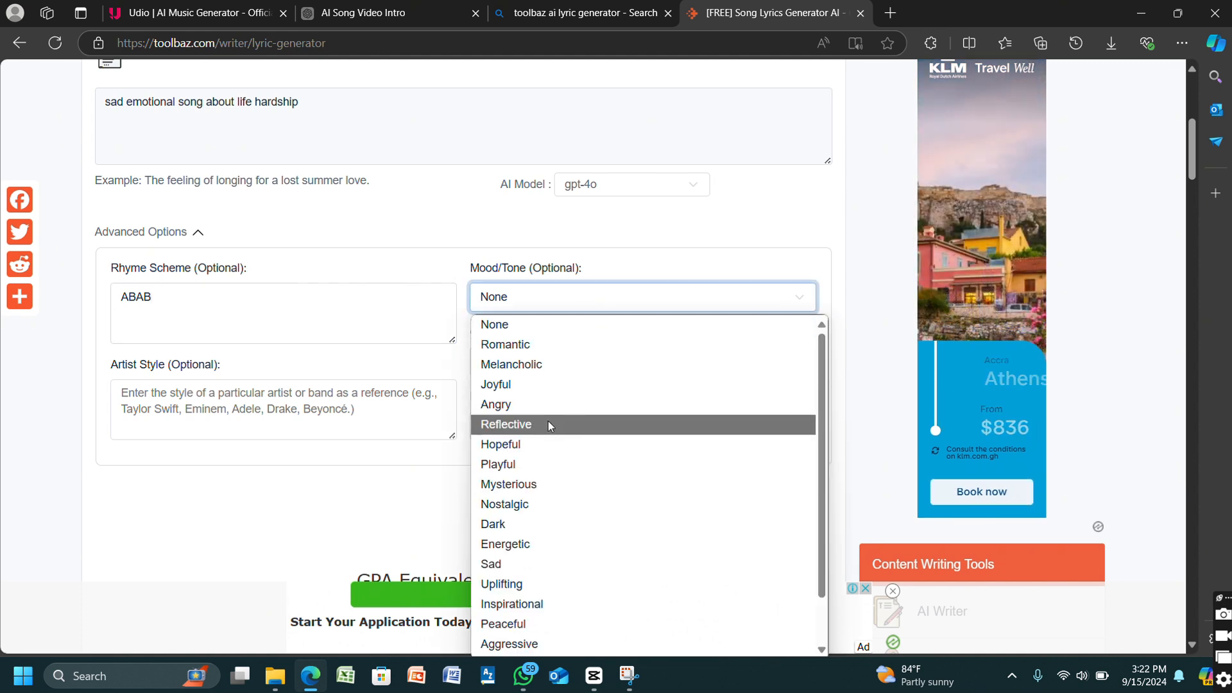
click(518, 564)
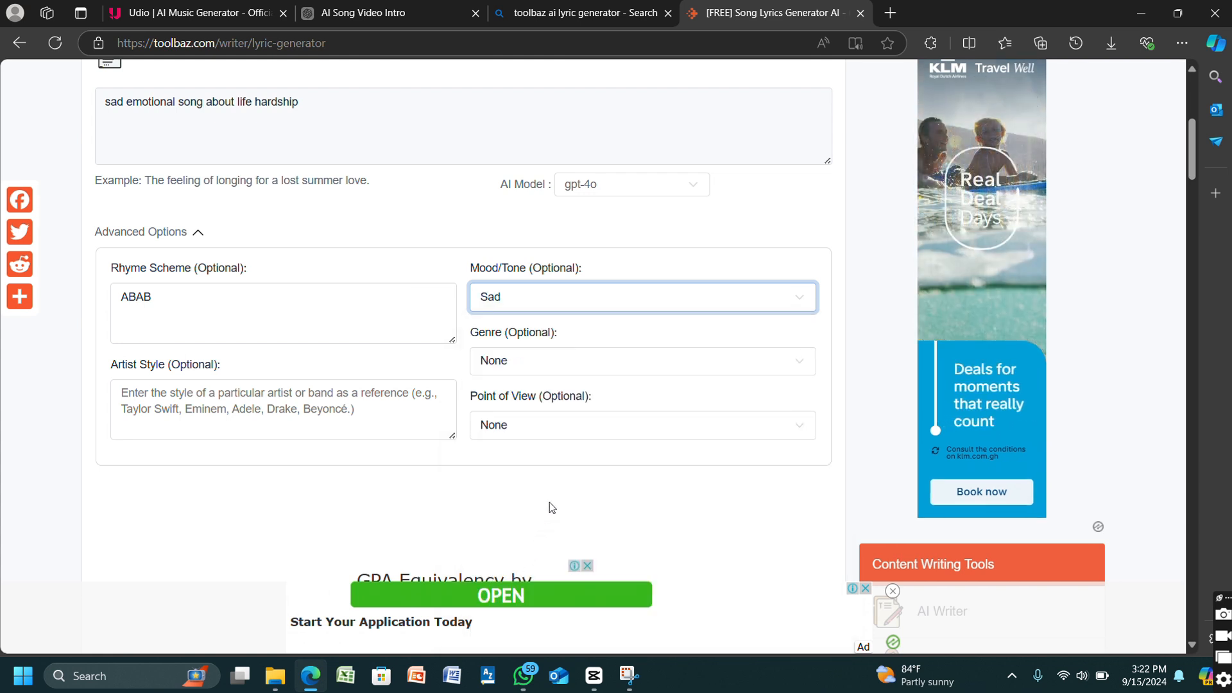
Set the lyric genre to Blues and the point of view to Third Person Omniscient
click(508, 363)
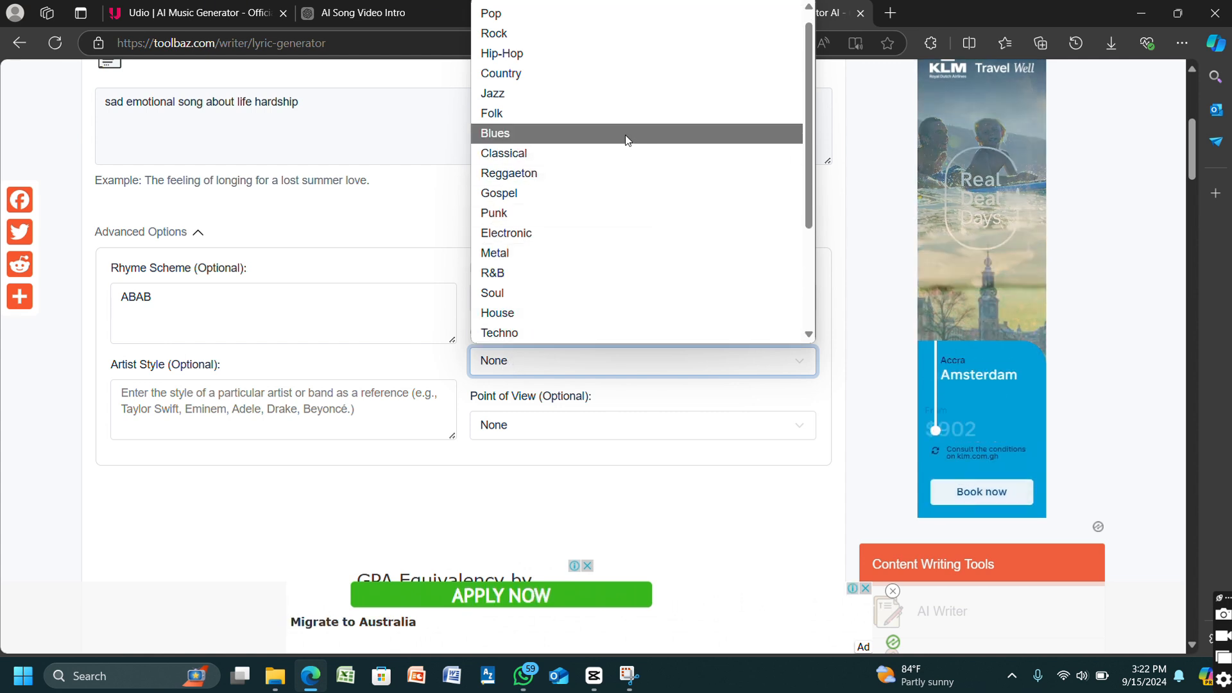
click(627, 132)
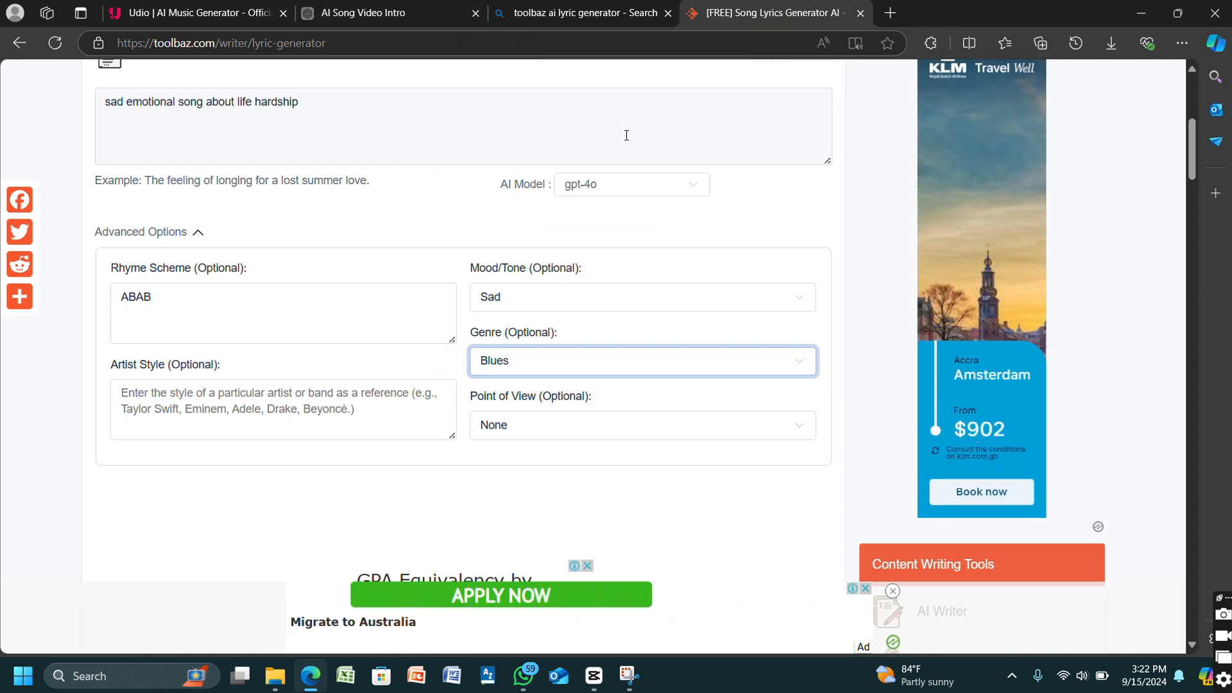
click(514, 434)
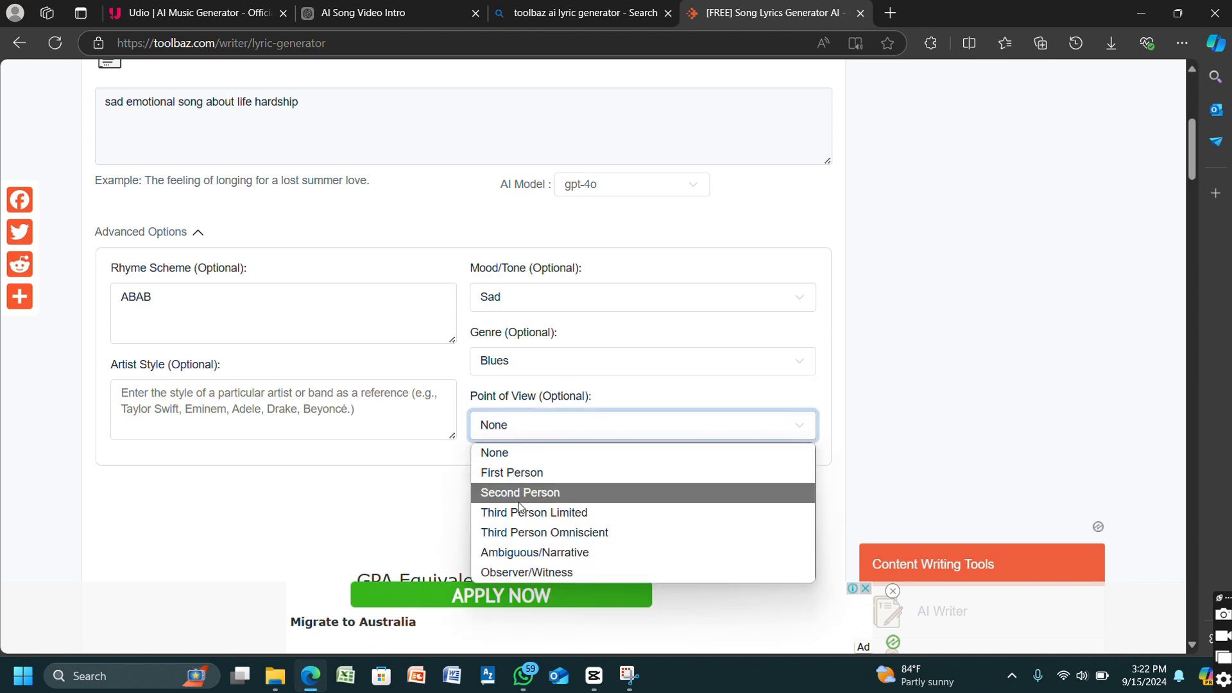
click(511, 533)
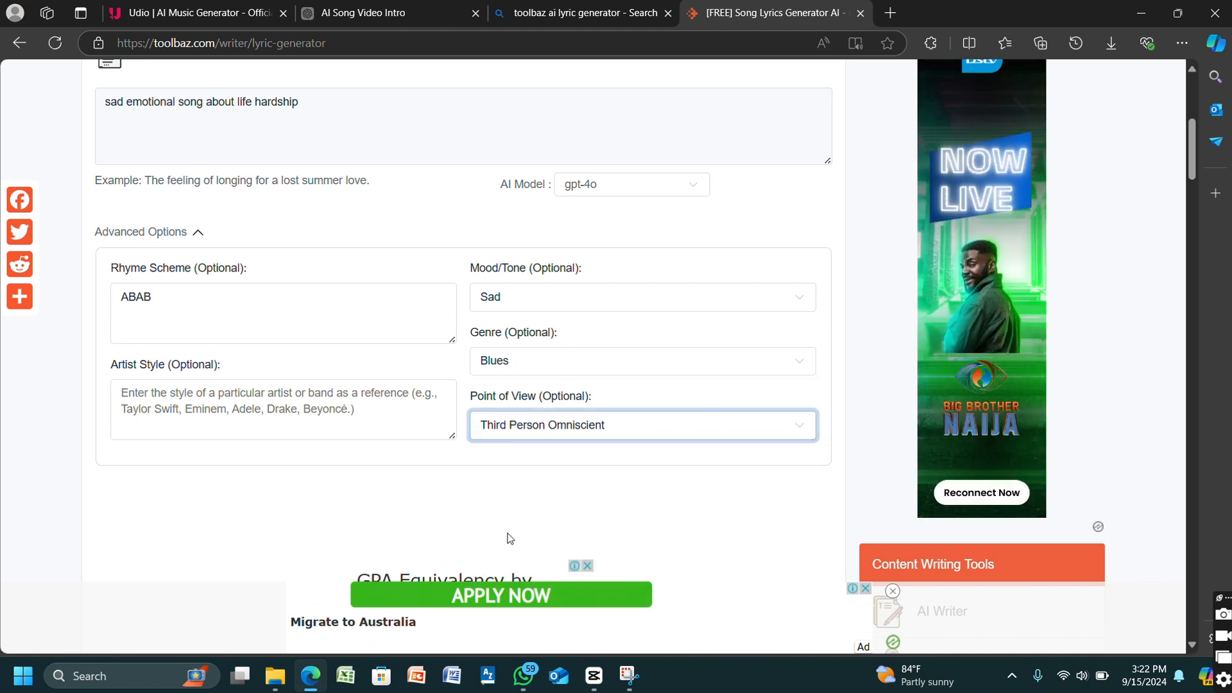
Enter Duncan Lawrence as the artist style and generate the song lyrics
click(230, 418)
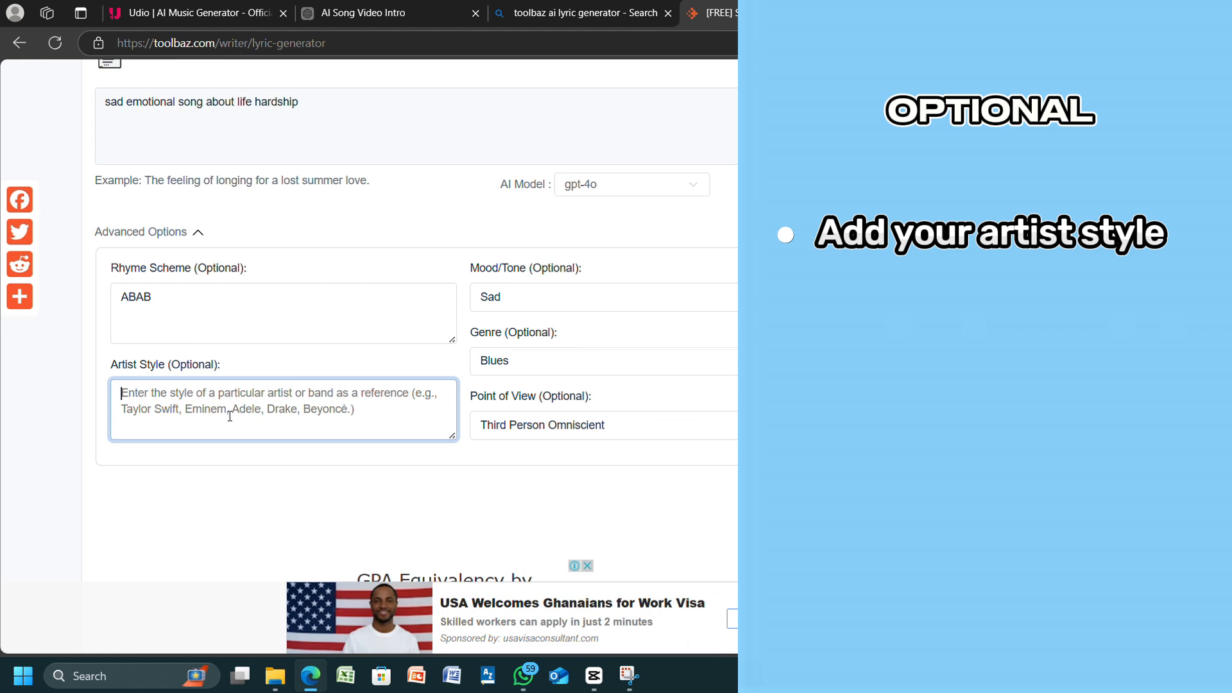
text(Duncan )
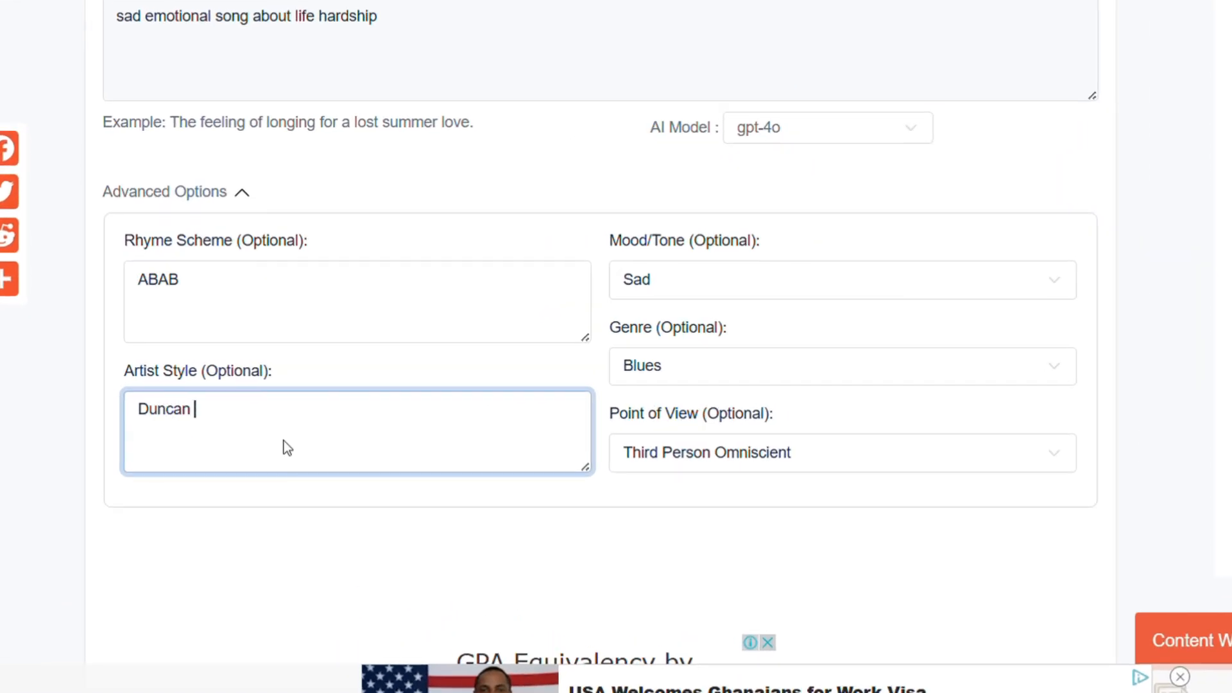
text(Lawrence)
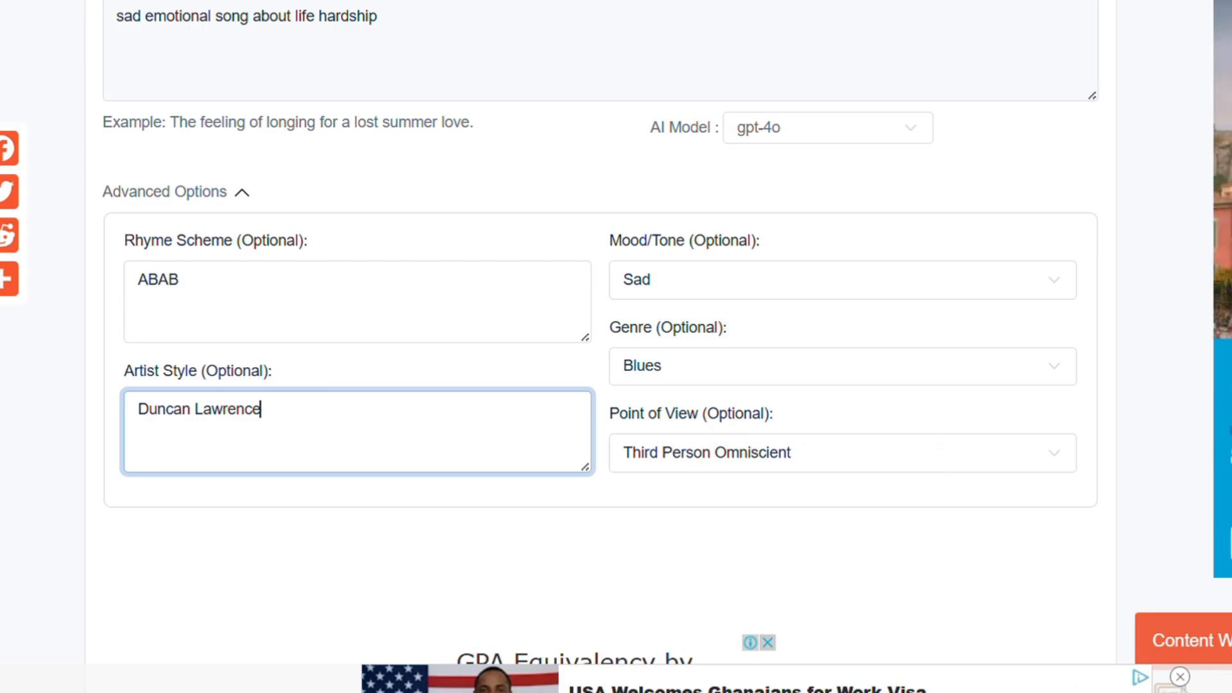
mouse_move(1194, 201)
mouse_down()
mouse_move(1203, 222)
mouse_move(1200, 206)
mouse_up()
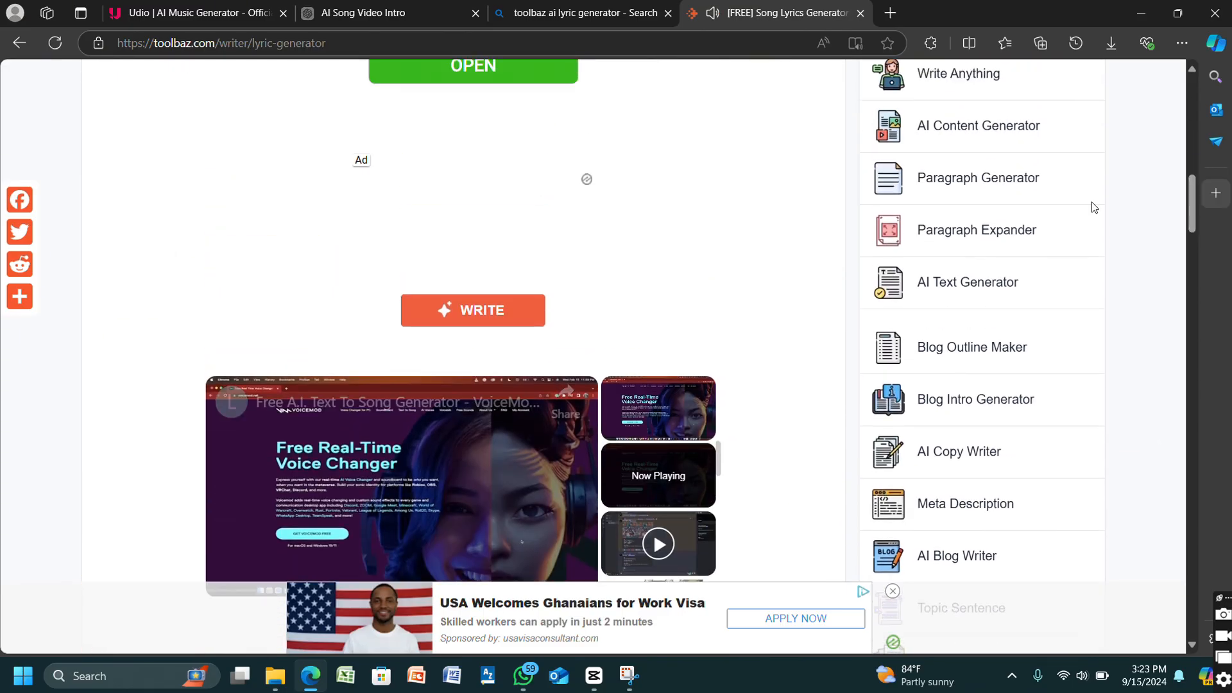
click(519, 311)
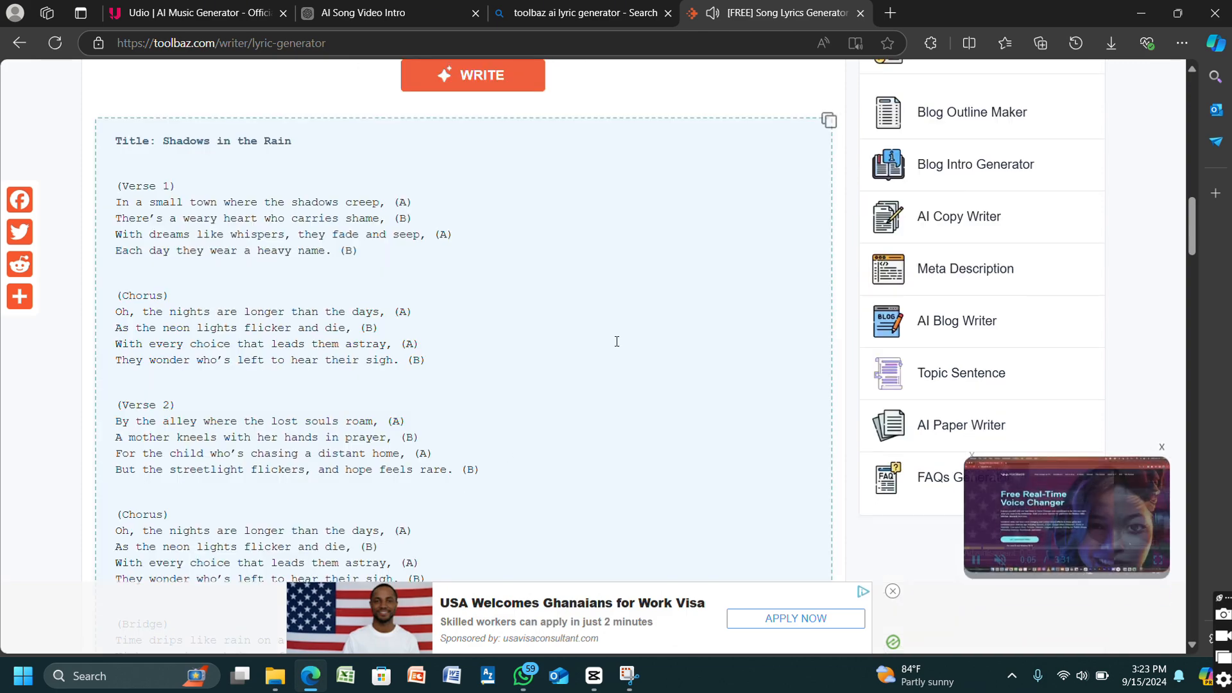
Copy the generated song lyrics from the end of the outro up to Verse 1
scroll(450, 289, down, 10)
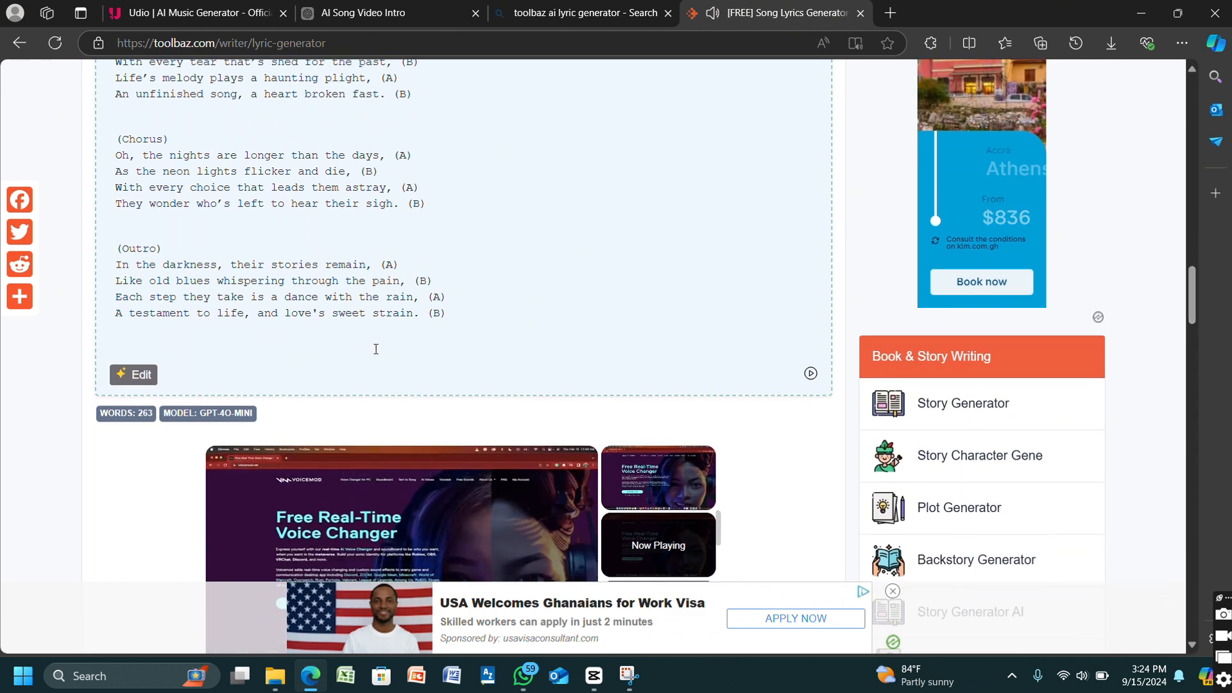
drag(453, 329, 118, 82)
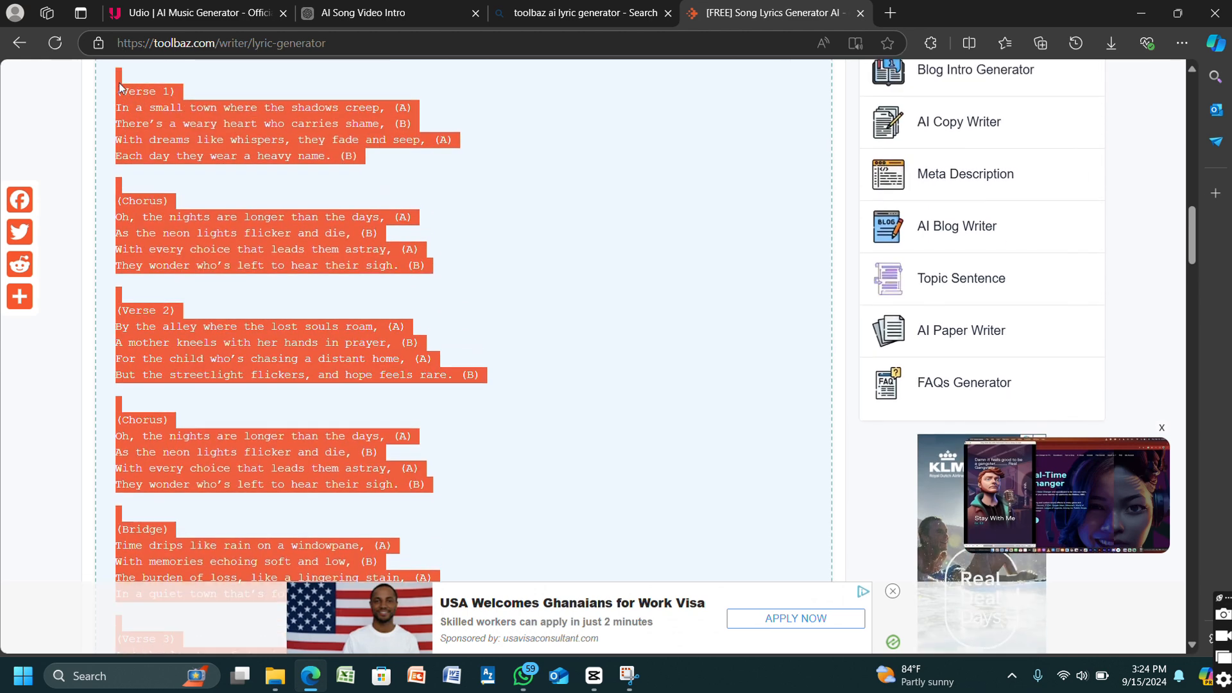
right_click(173, 103)
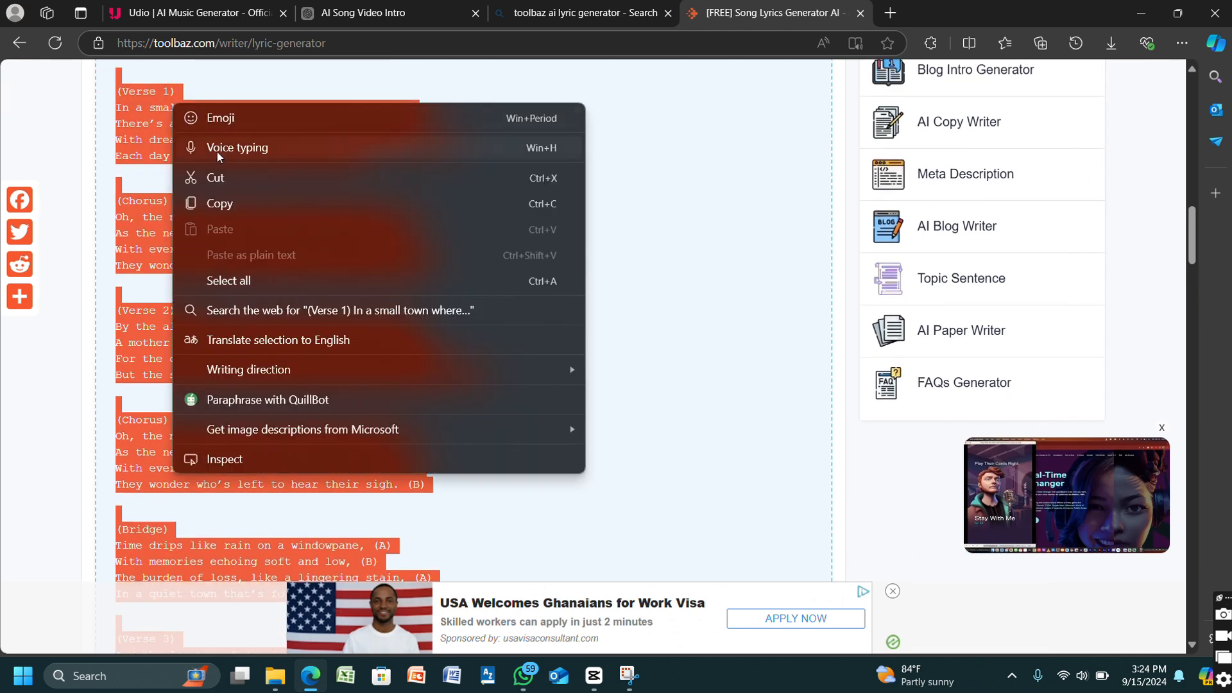
click(220, 204)
click(286, 188)
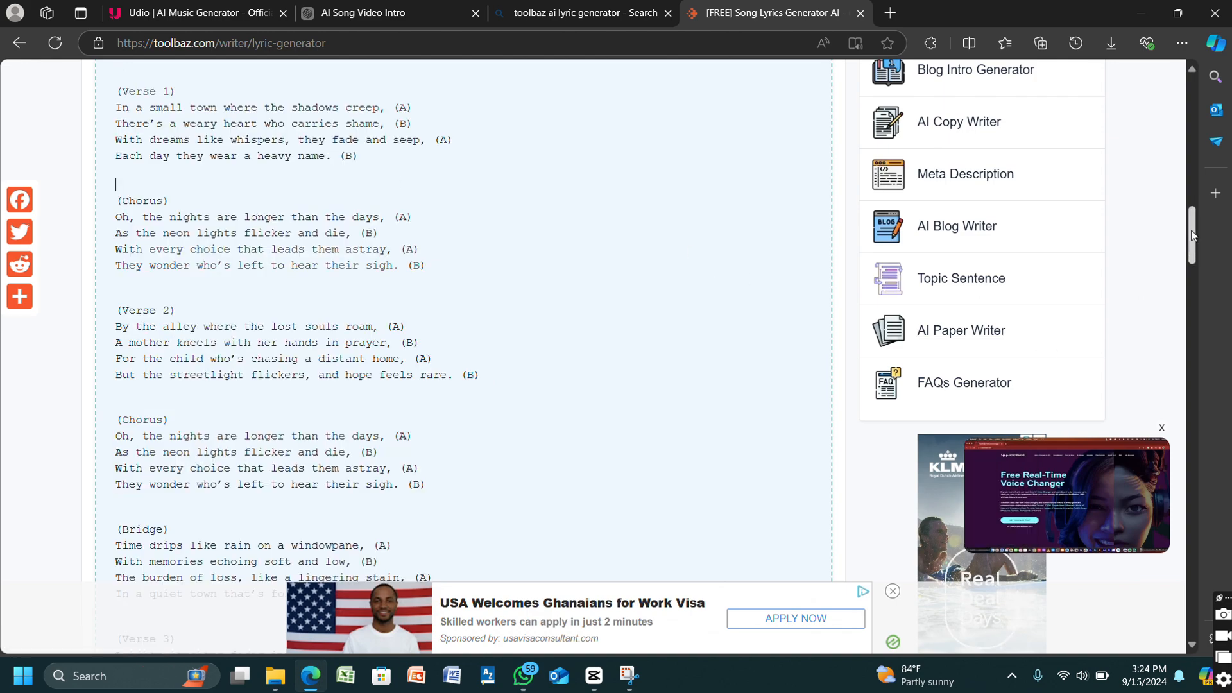
drag(1195, 235, 1199, 169)
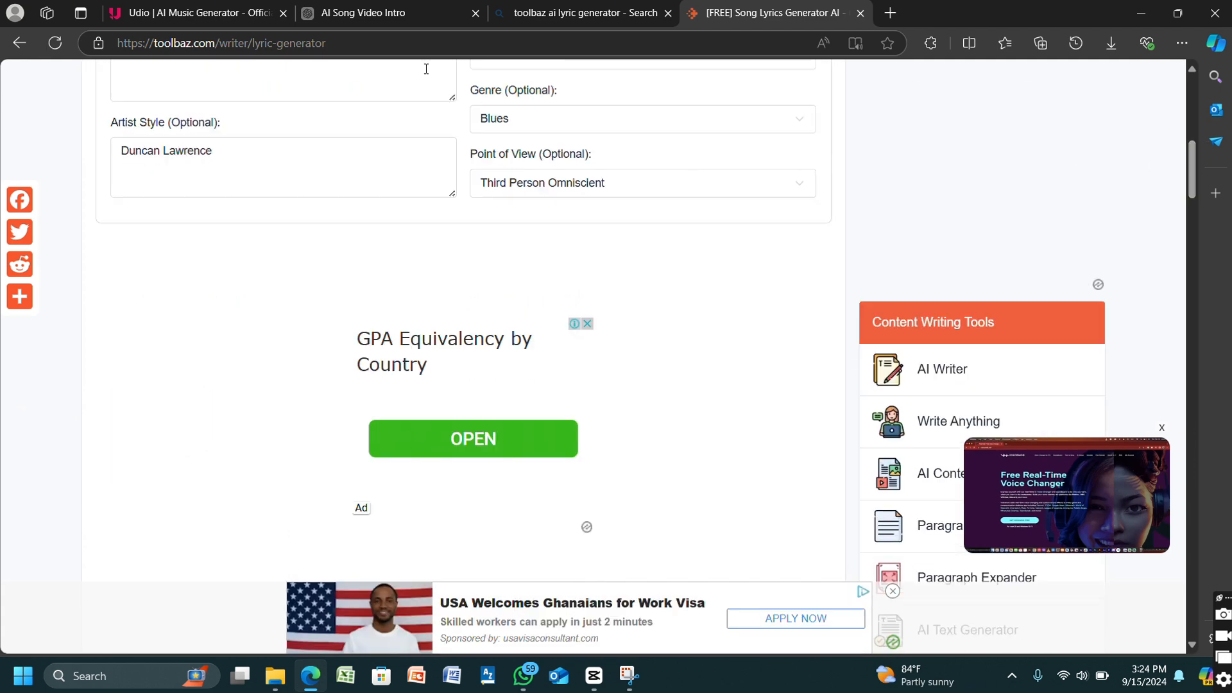
Return to Udio's song creation page and examine the Prompt Strength and Lyrics Strength settings under Advanced Features
click(215, 5)
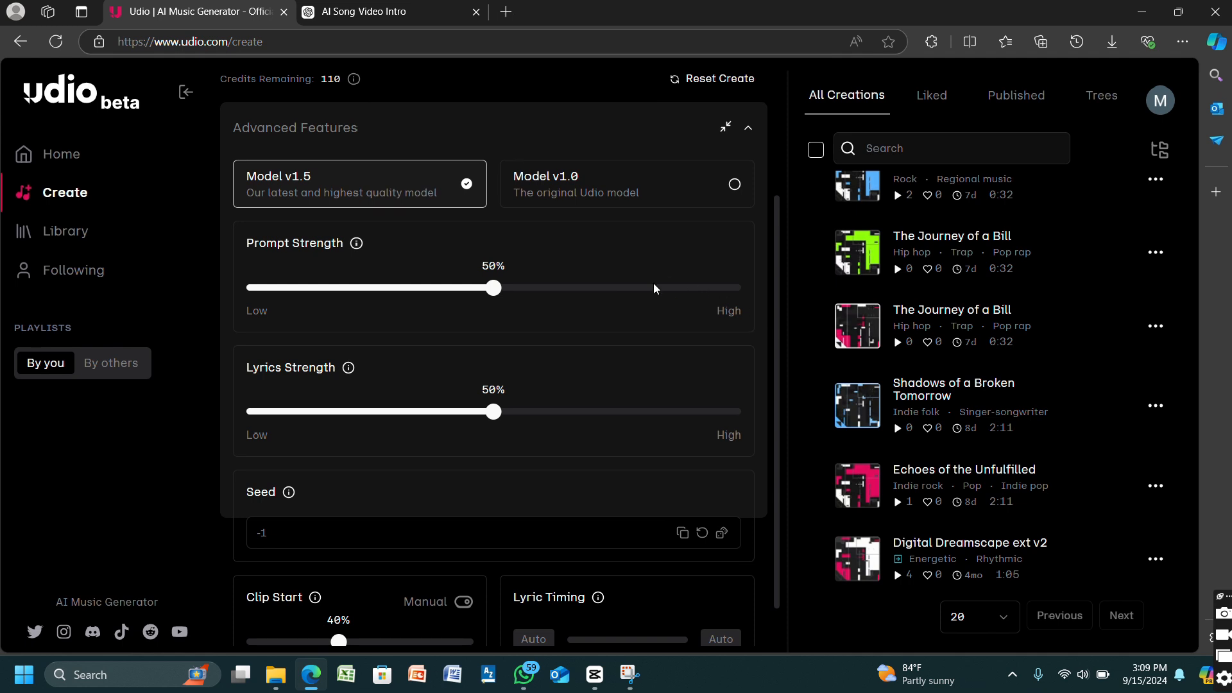
scroll(782, 276, up, 1)
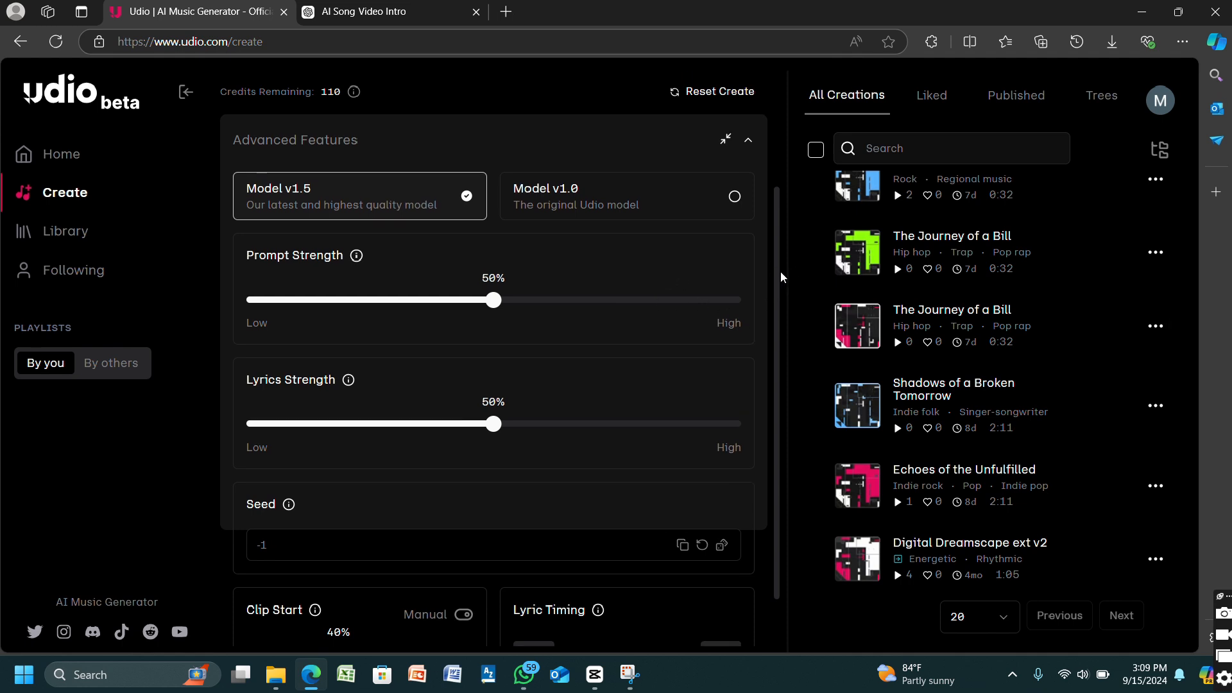
mouse_move(355, 280)
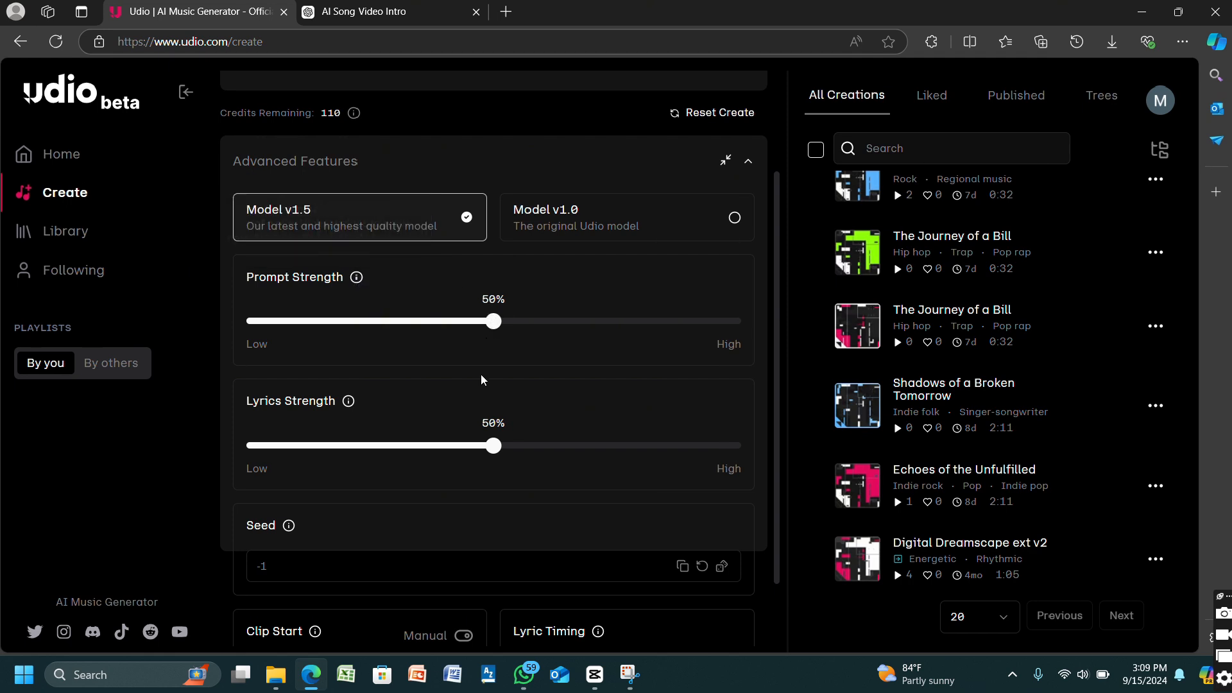
mouse_move(349, 402)
drag(778, 429, 768, 483)
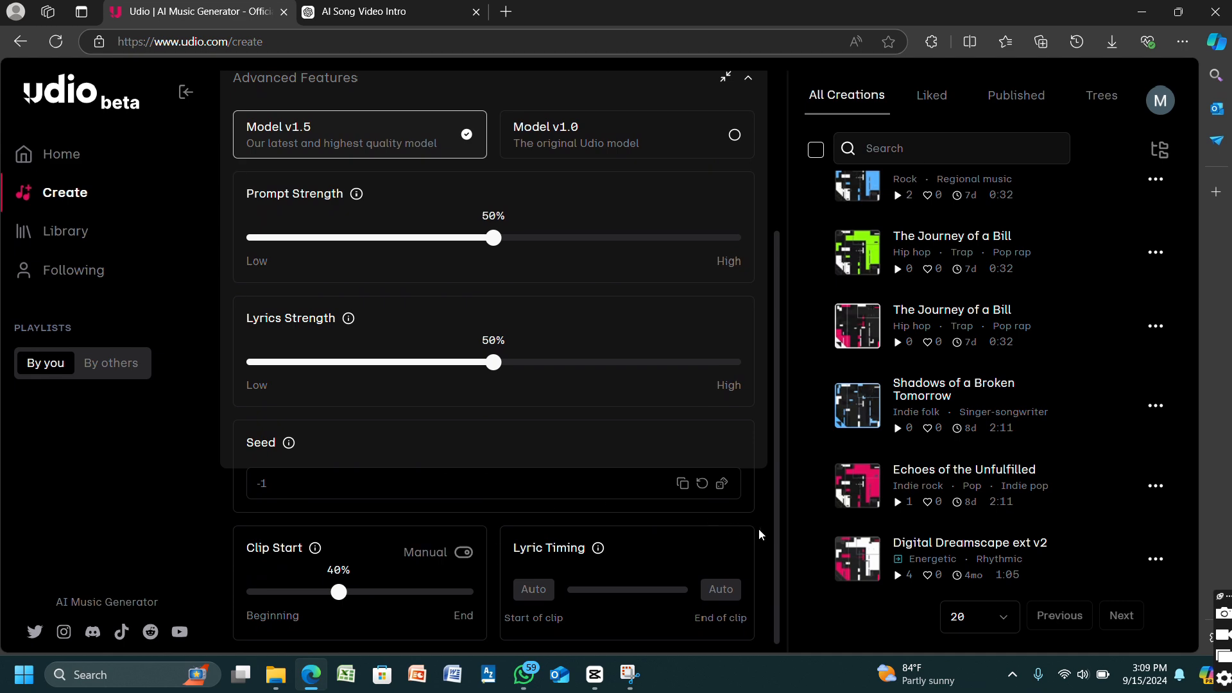
Examine the Seed, Clip Start, Lyric Timing, Clarity and Generation Quality settings, and review the model and lyrics options
drag(778, 534, 779, 585)
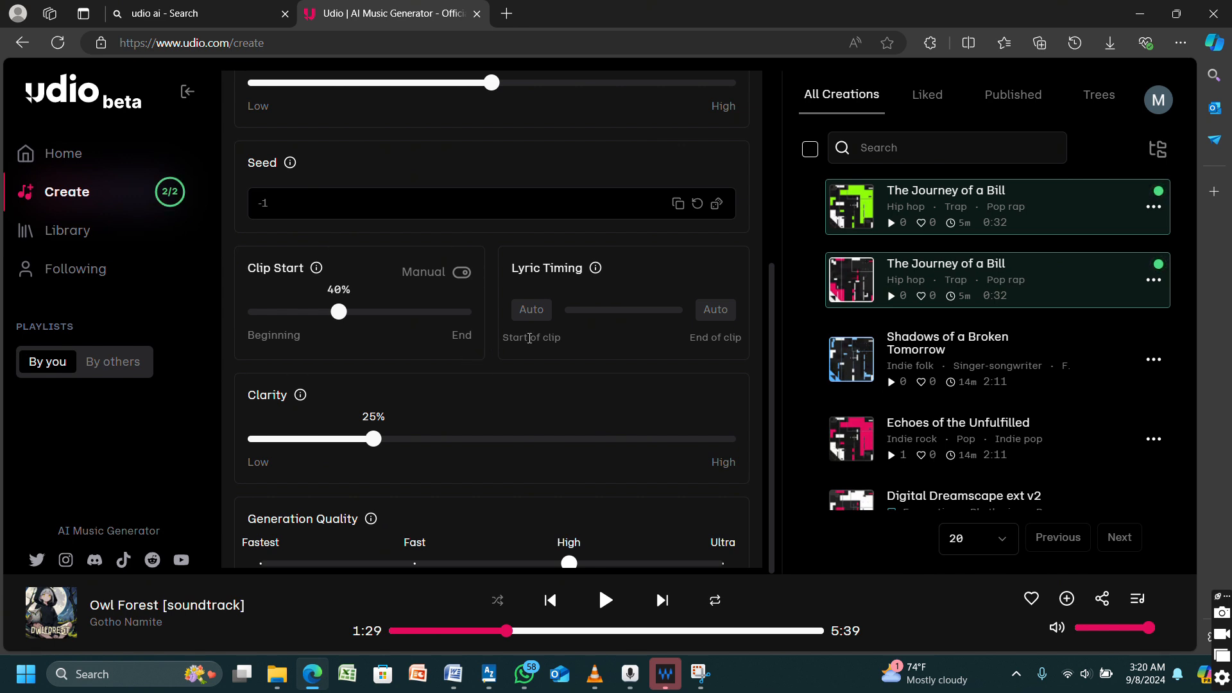
mouse_move(287, 165)
scroll(421, 446, down, 2)
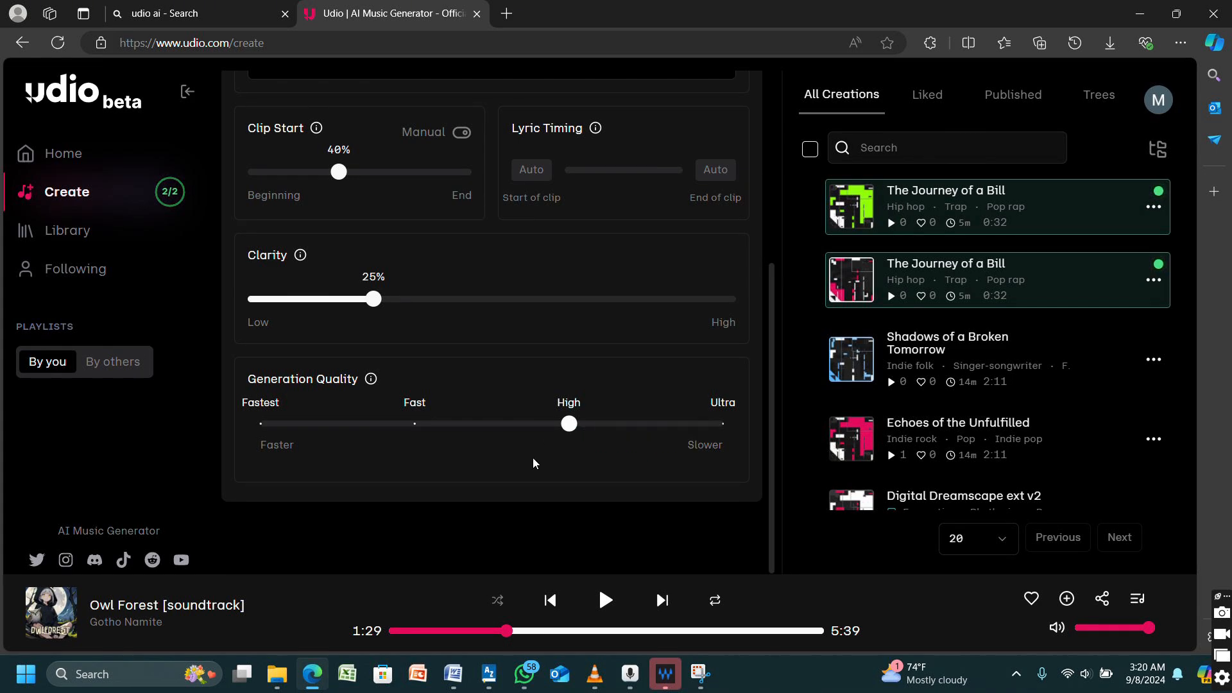
scroll(504, 353, up, 10)
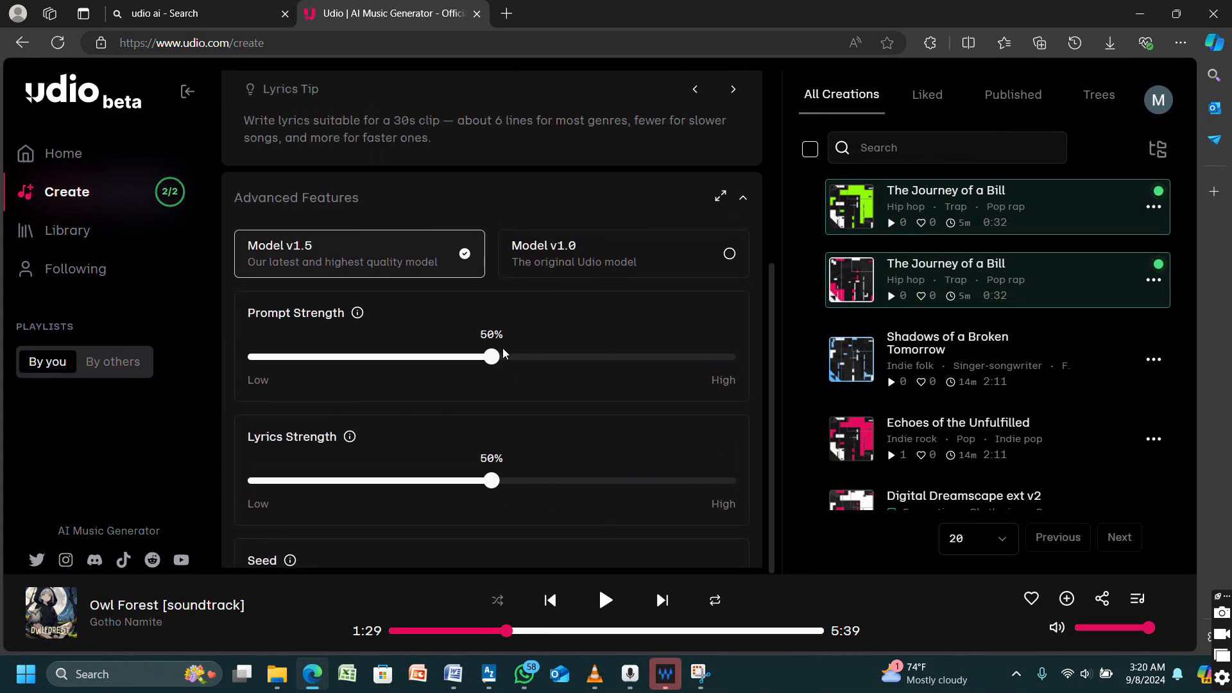
scroll(503, 354, up, 3)
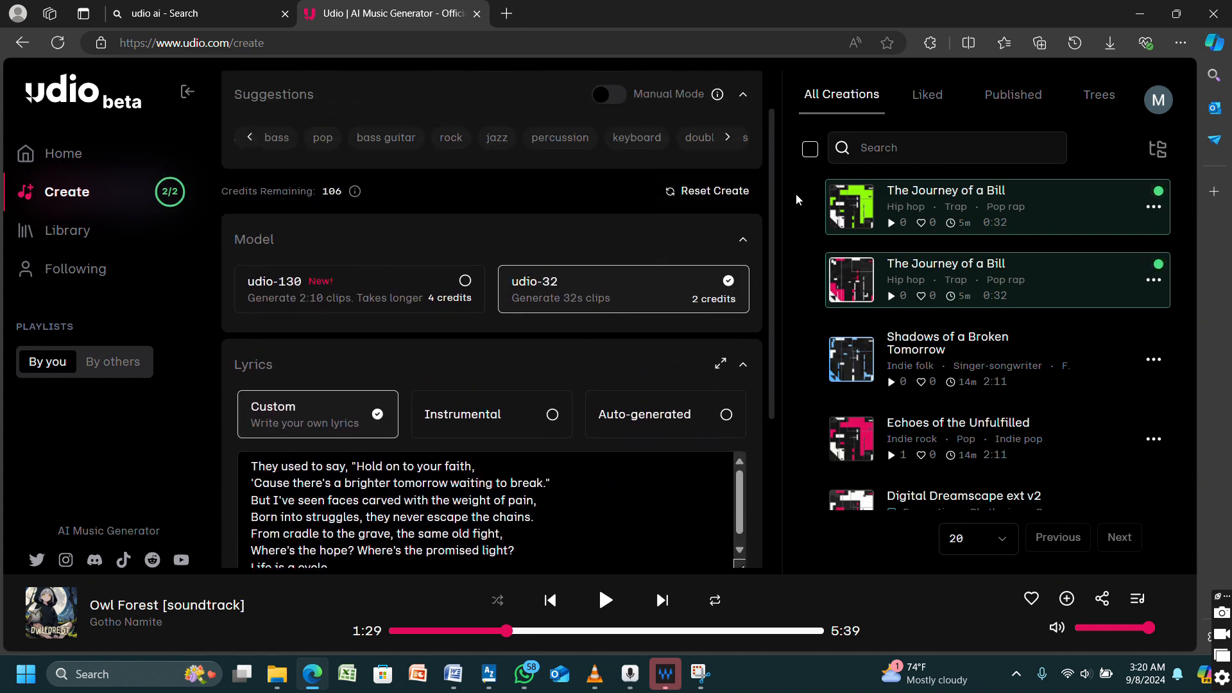
scroll(650, 274, up, 1)
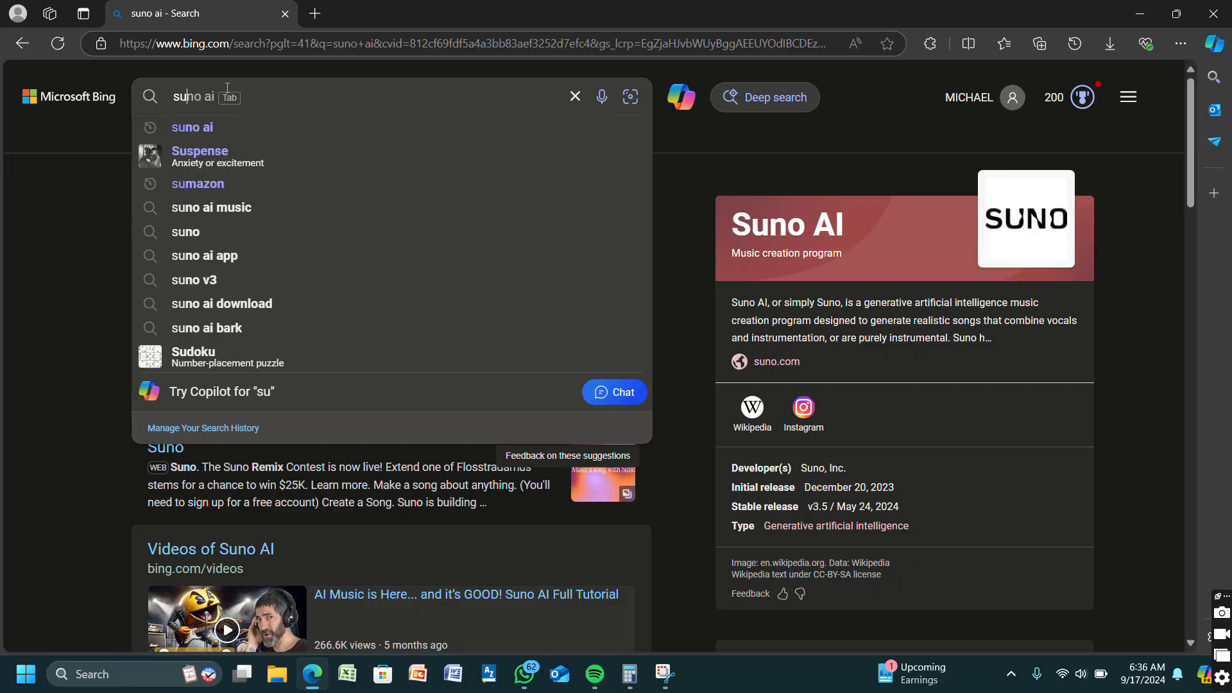
Search Bing for "suno ai", open the Suno AI site and start making a song
text(no)
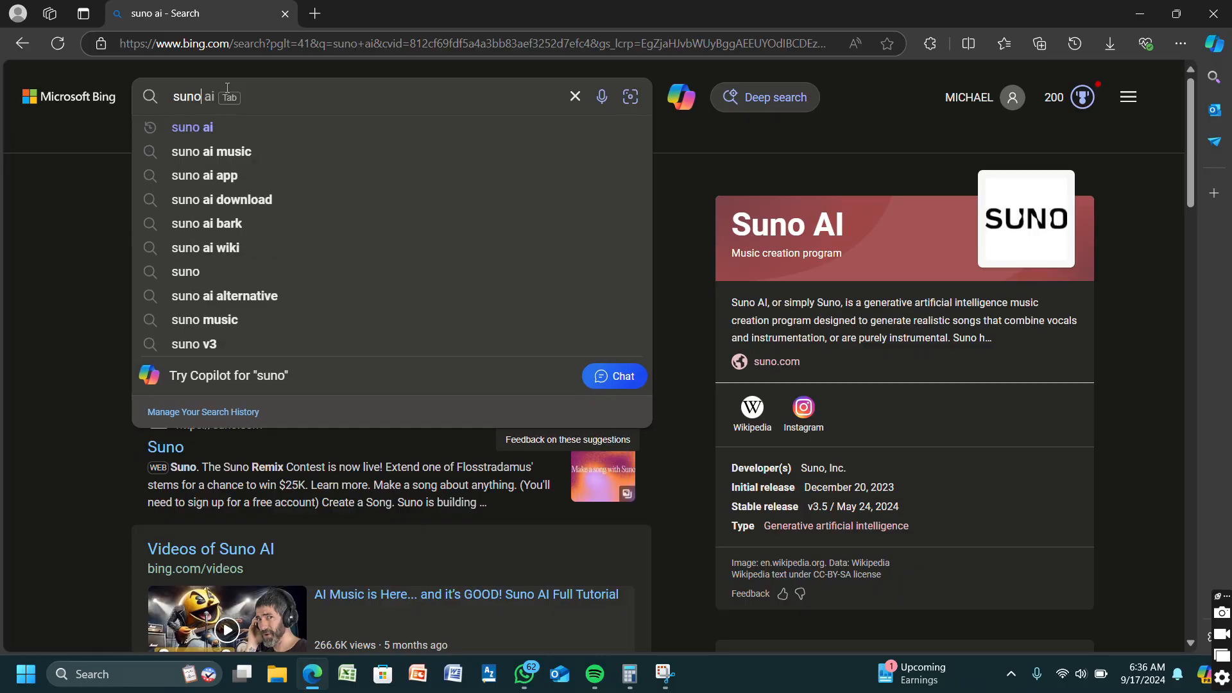
text( ai)
key(Return)
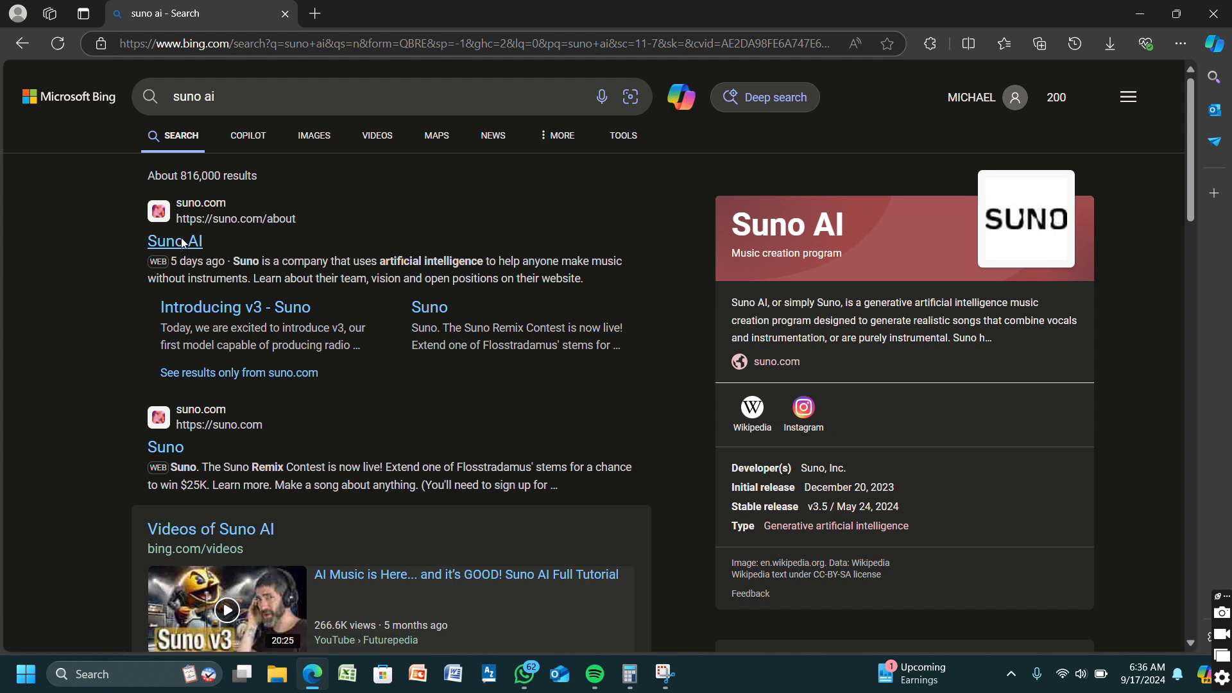
click(181, 240)
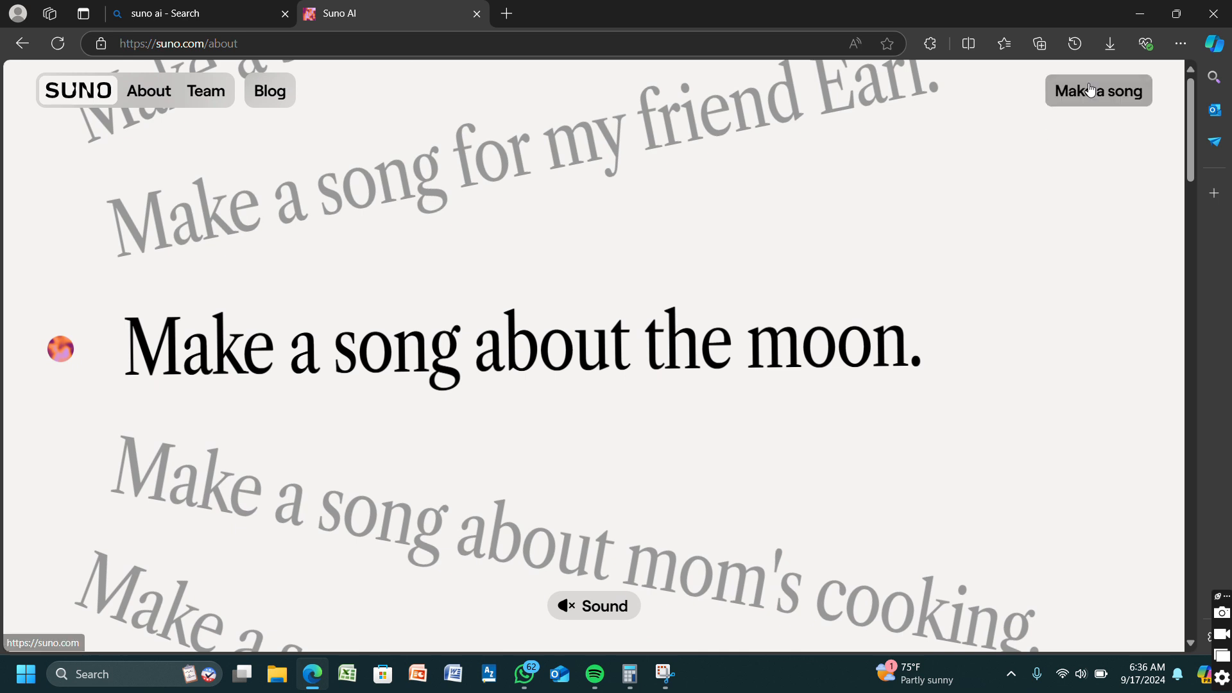
click(1091, 89)
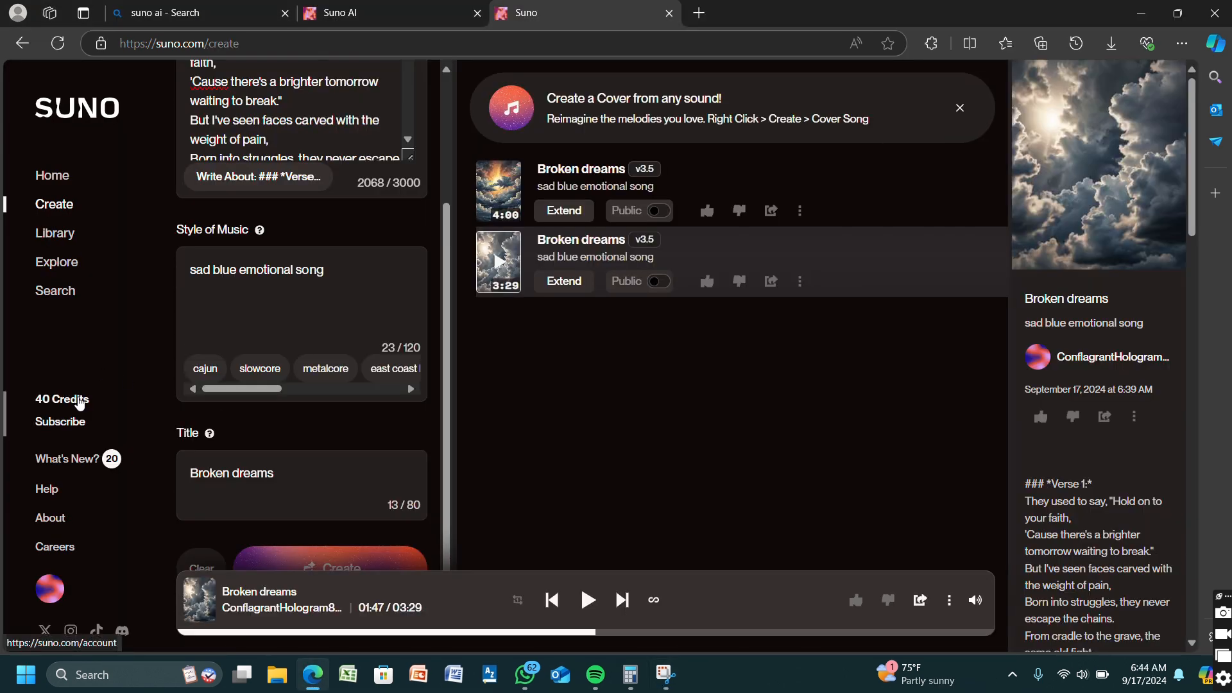
Open Suno's subscription page from the credits balance and compare the Basic, Pro and Premier plans
click(79, 400)
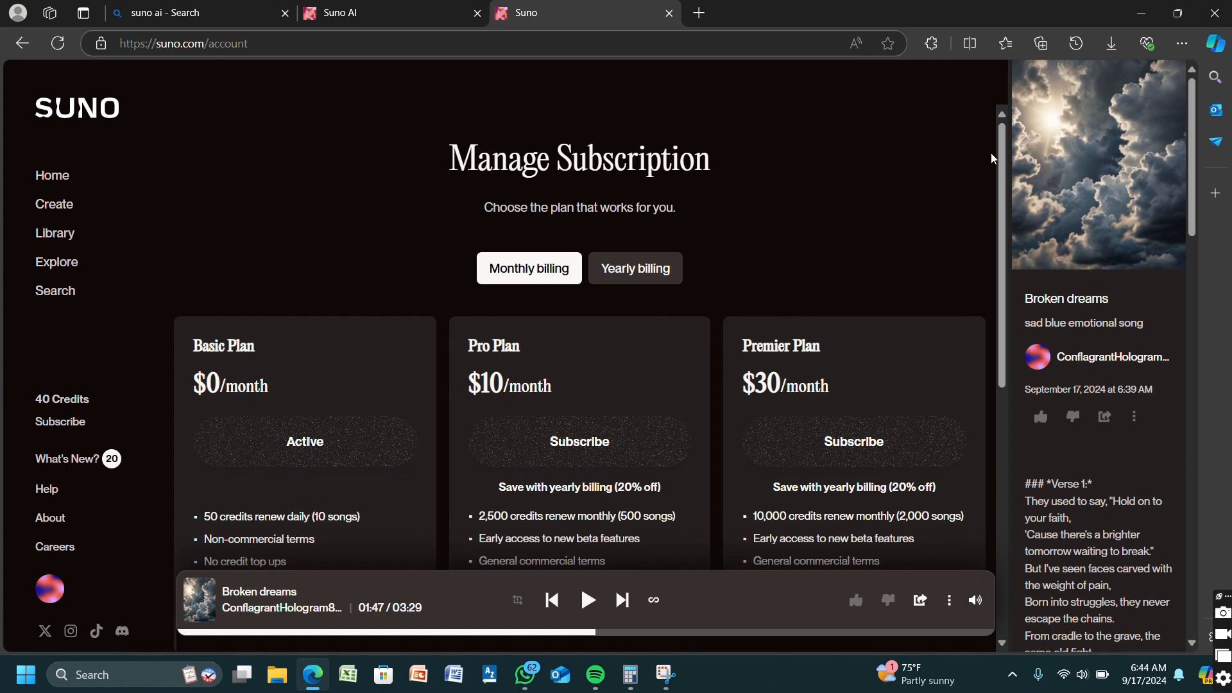
drag(999, 154, 998, 259)
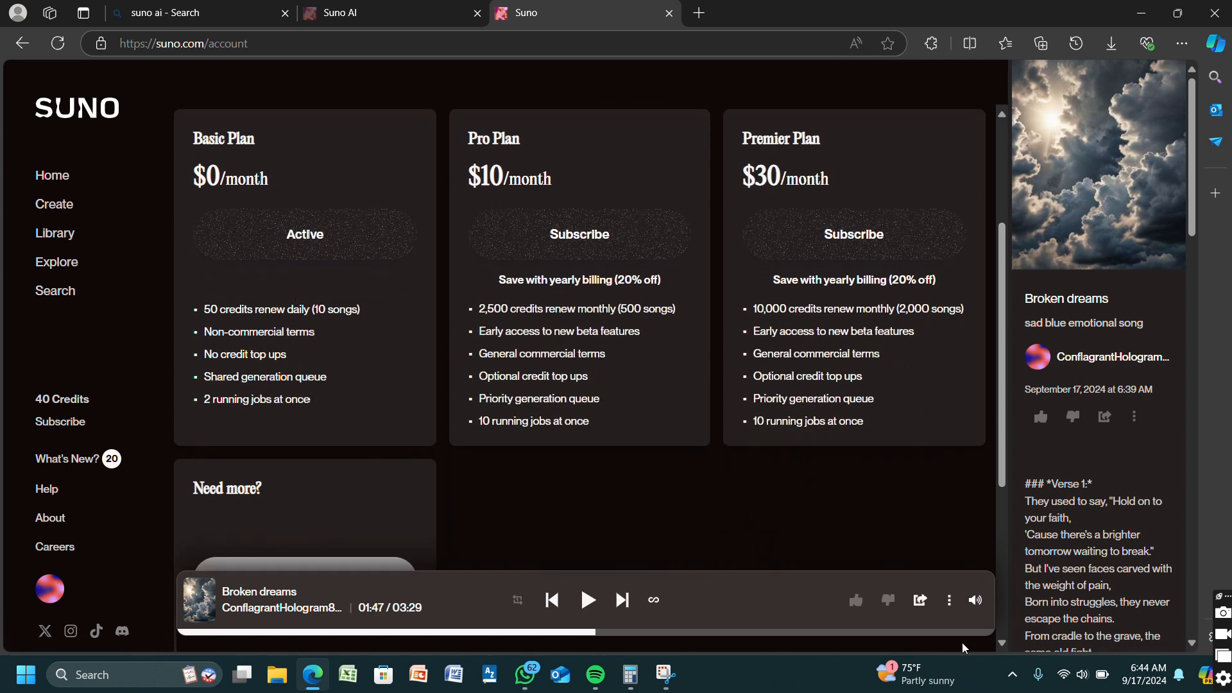
drag(1003, 450, 1006, 515)
Open Suno's song creation page and accept the terms for making songs with custom lyrics
click(57, 205)
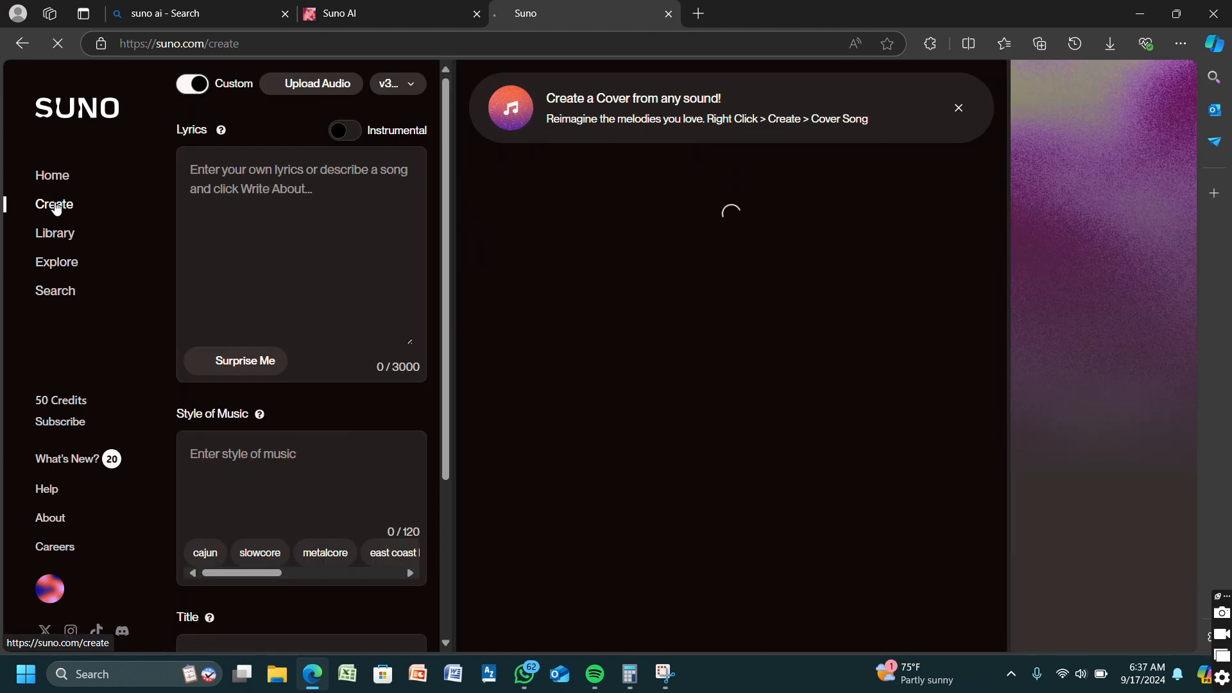
click(373, 287)
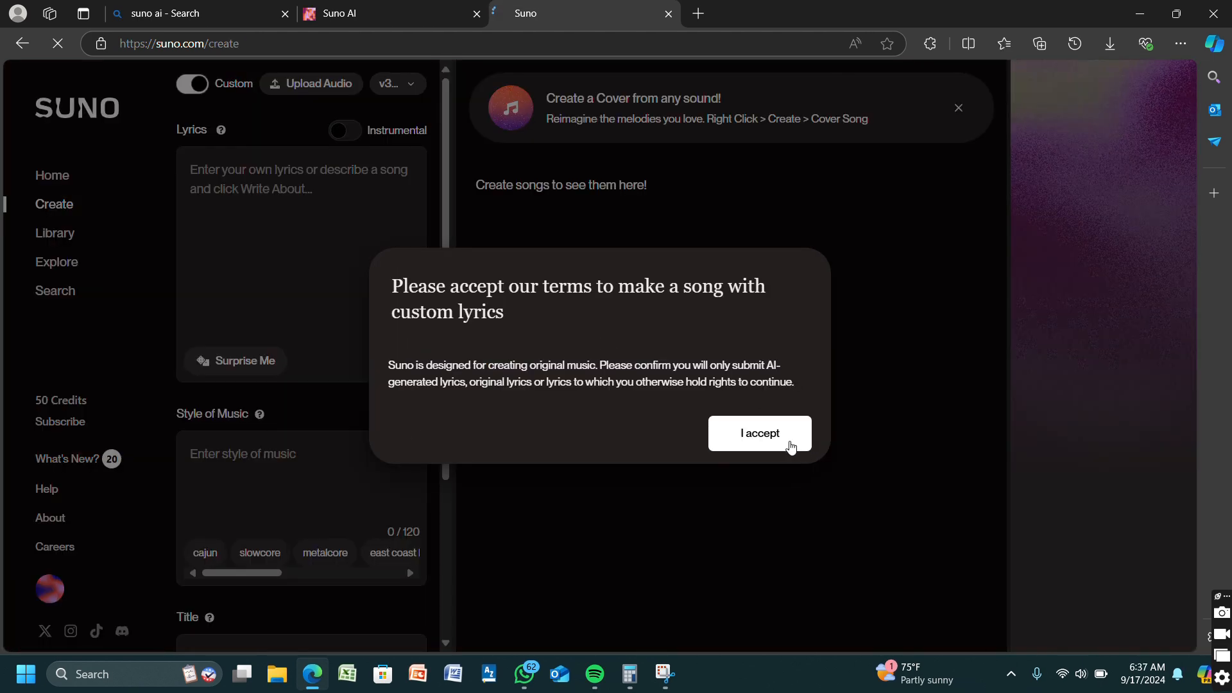
click(791, 444)
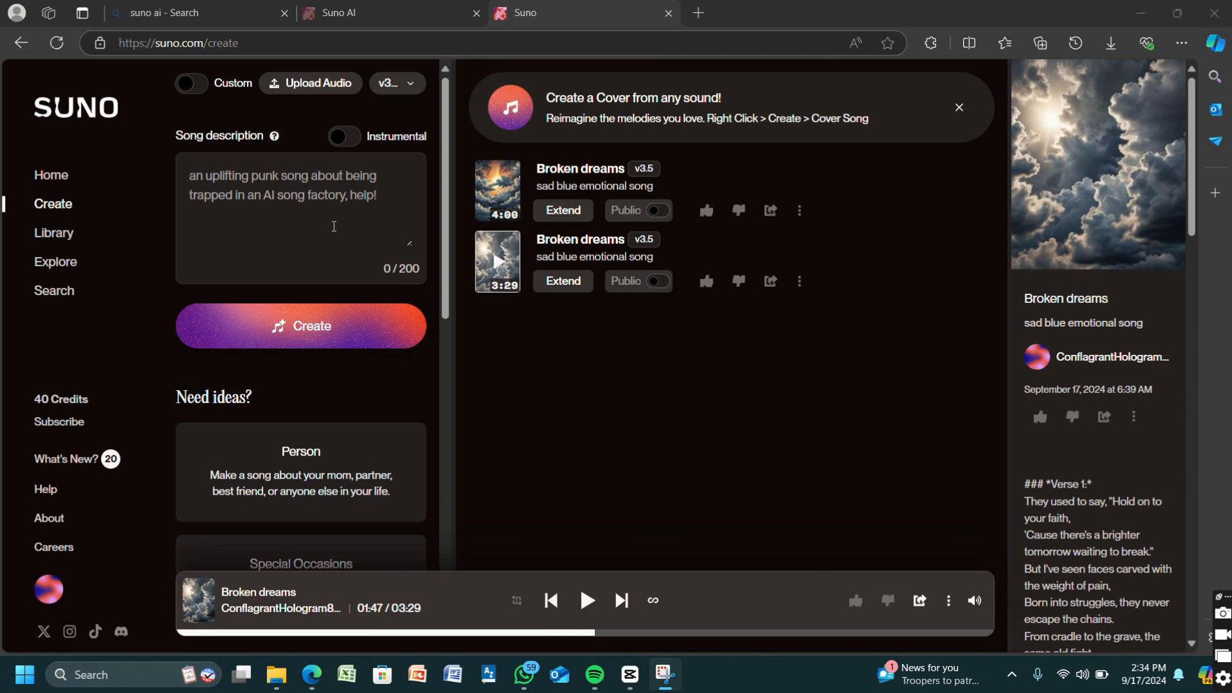
Enter "sad emotional song about life hardship" as the song description and choose the v3.5 model
click(317, 222)
text(sad )
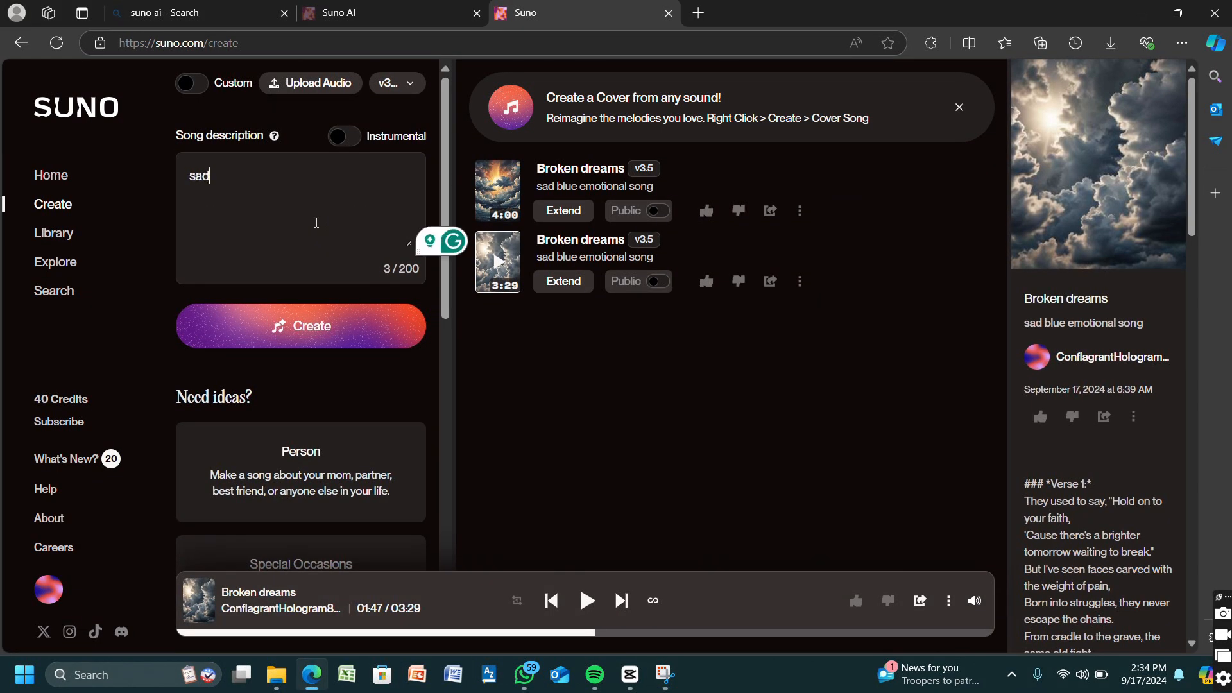
text(emotional)
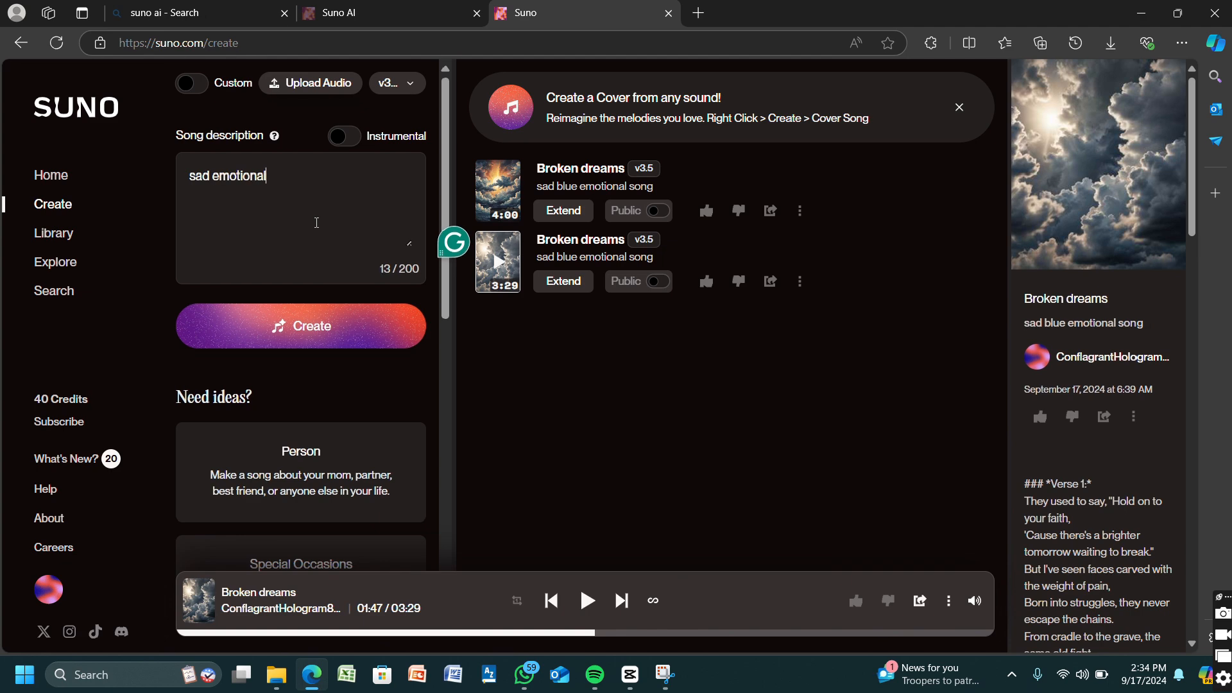
text( song about life hardship)
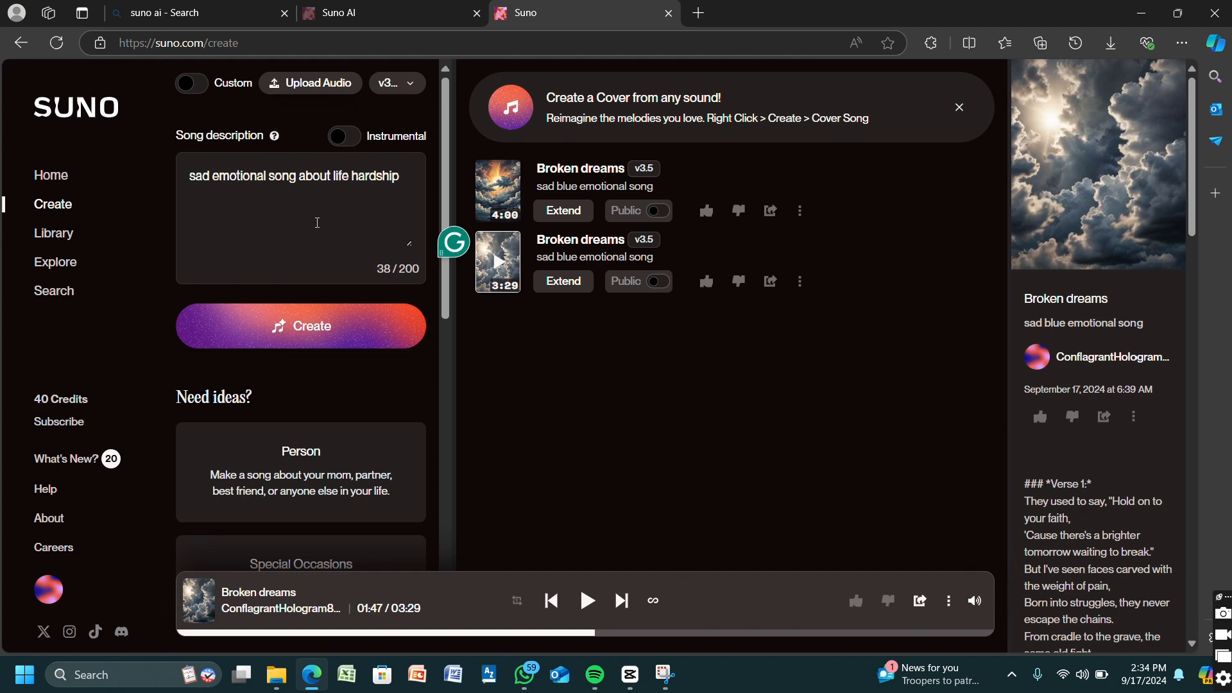
scroll(346, 186, down, 1)
scroll(398, 122, up, 1)
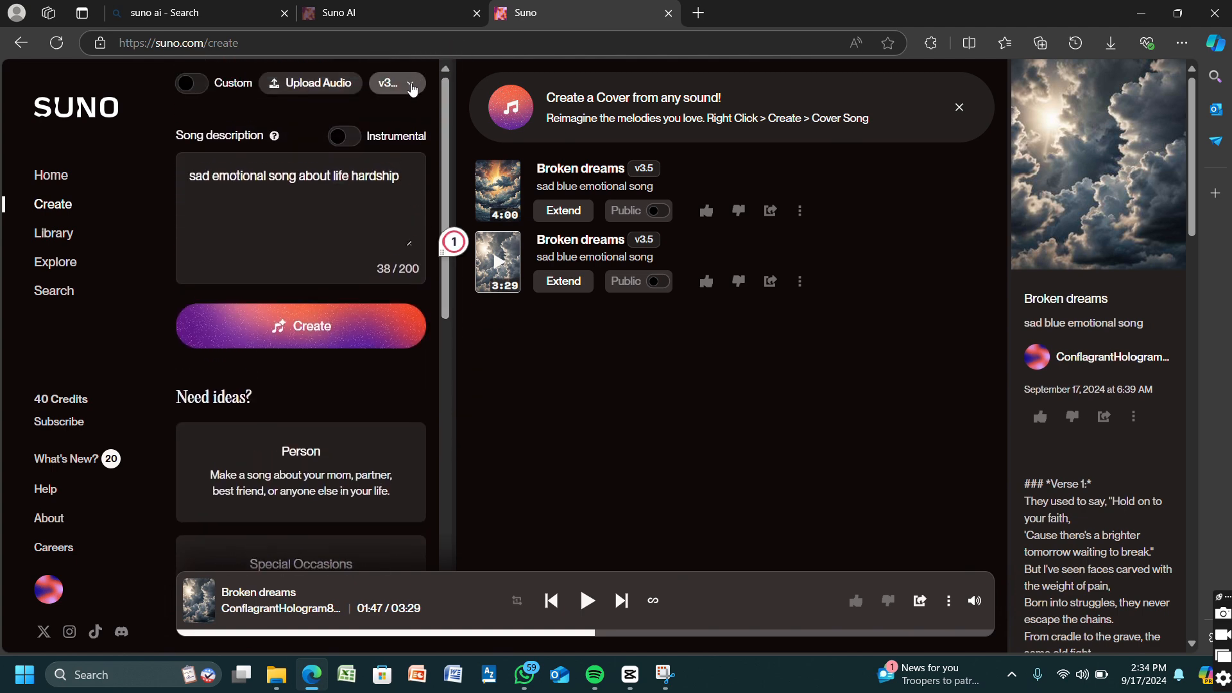
click(413, 89)
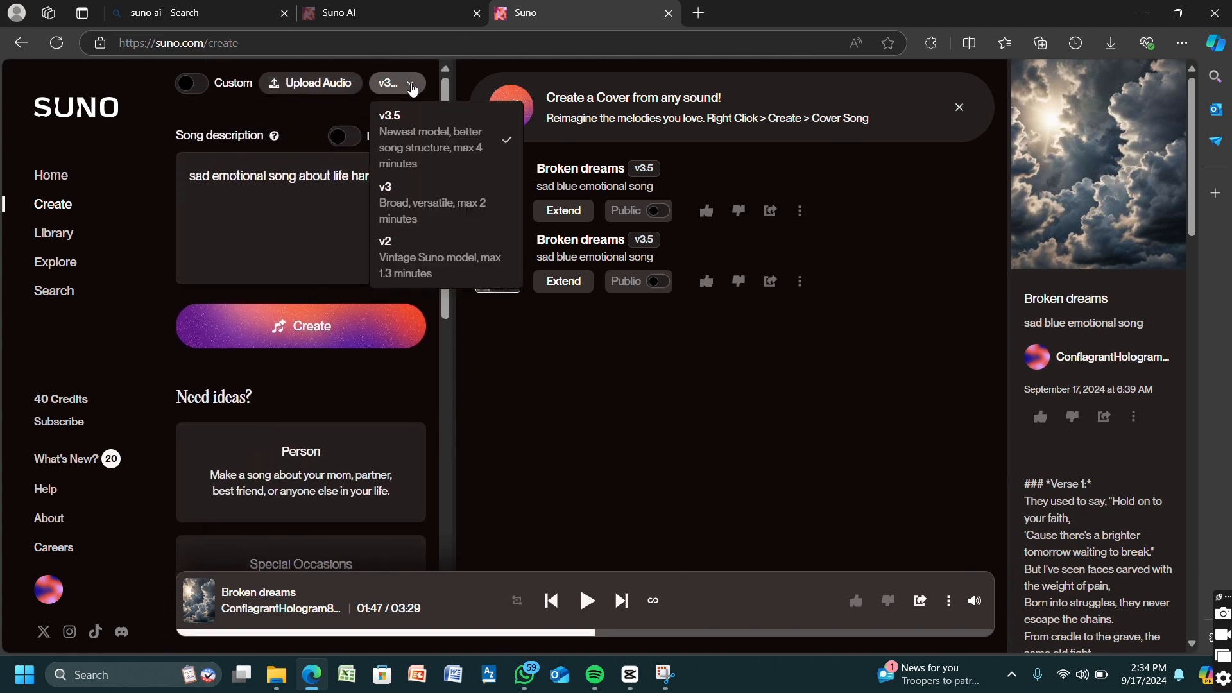
click(428, 131)
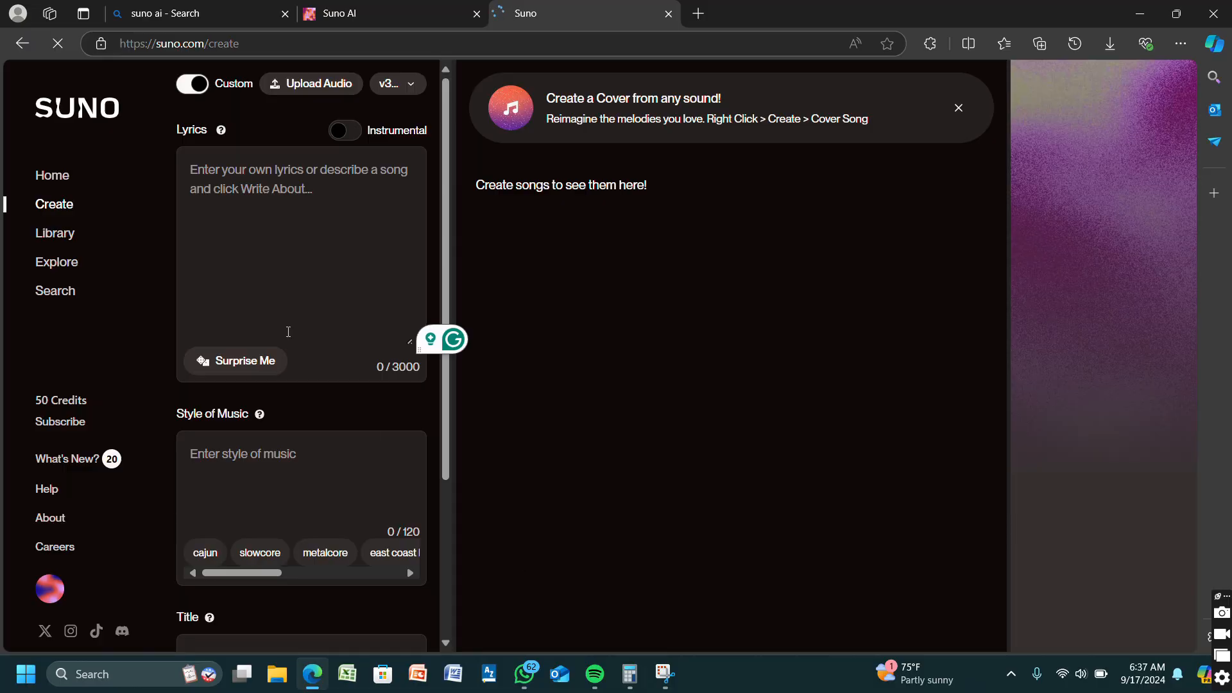
Paste the copied lyrics into the custom song's lyrics and browse the suggested music styles
right_click(279, 208)
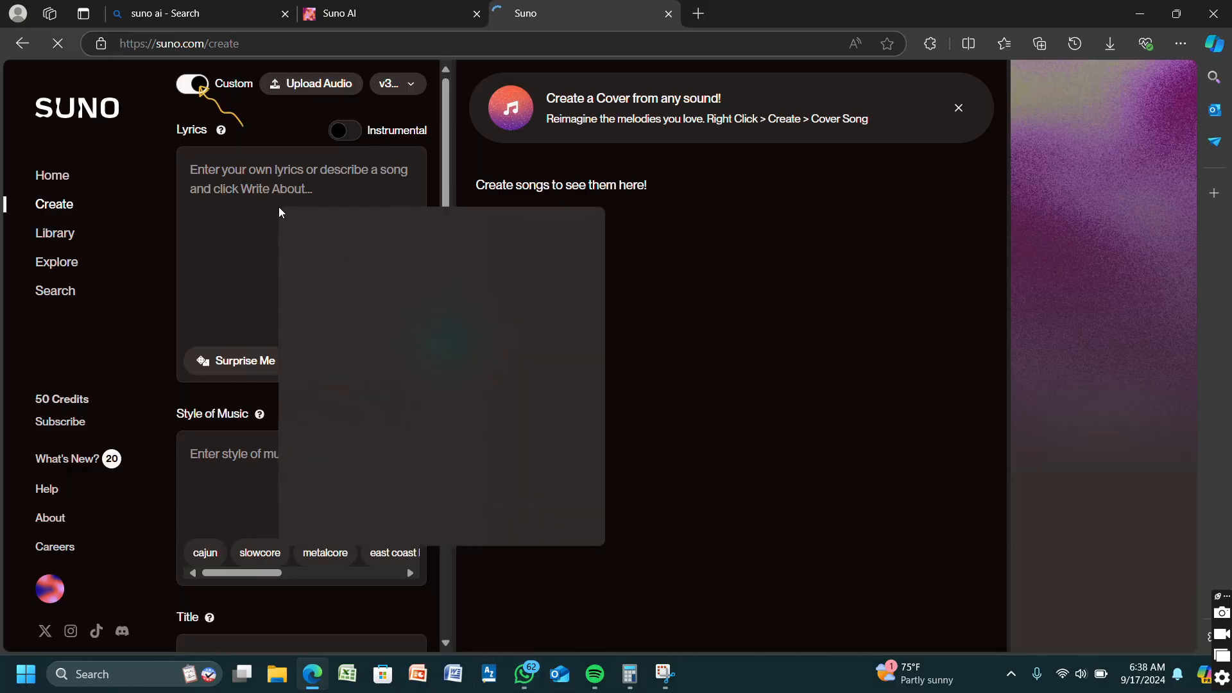
click(328, 363)
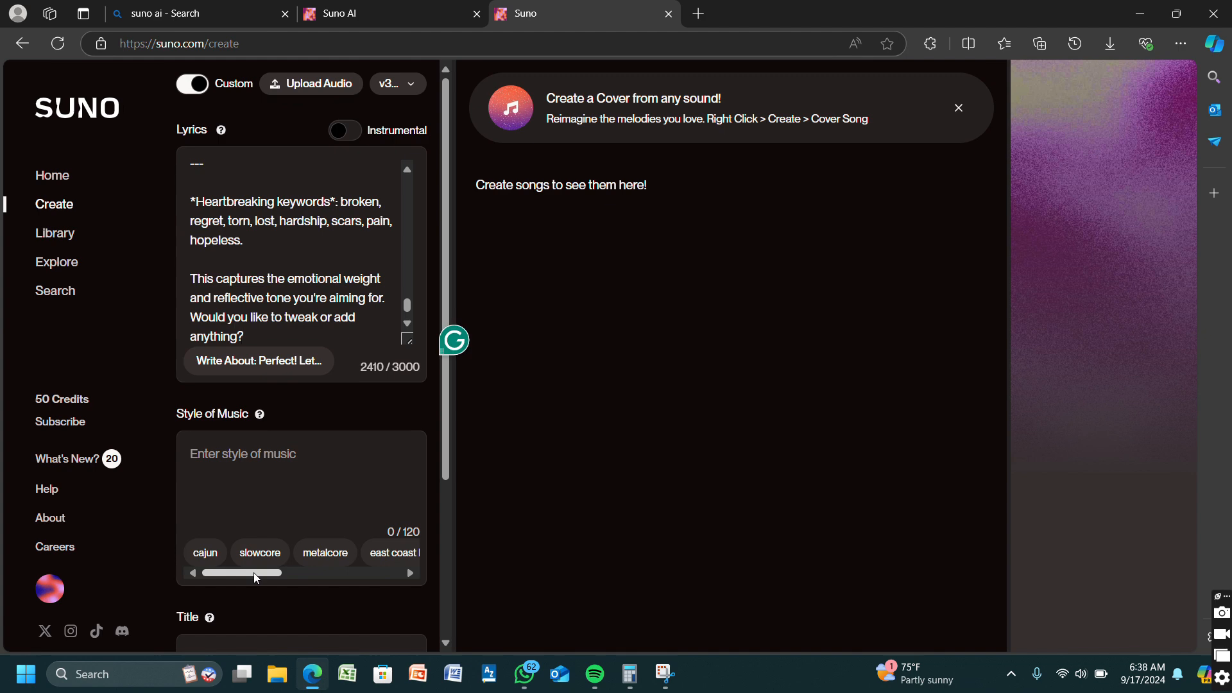
drag(235, 574, 208, 525)
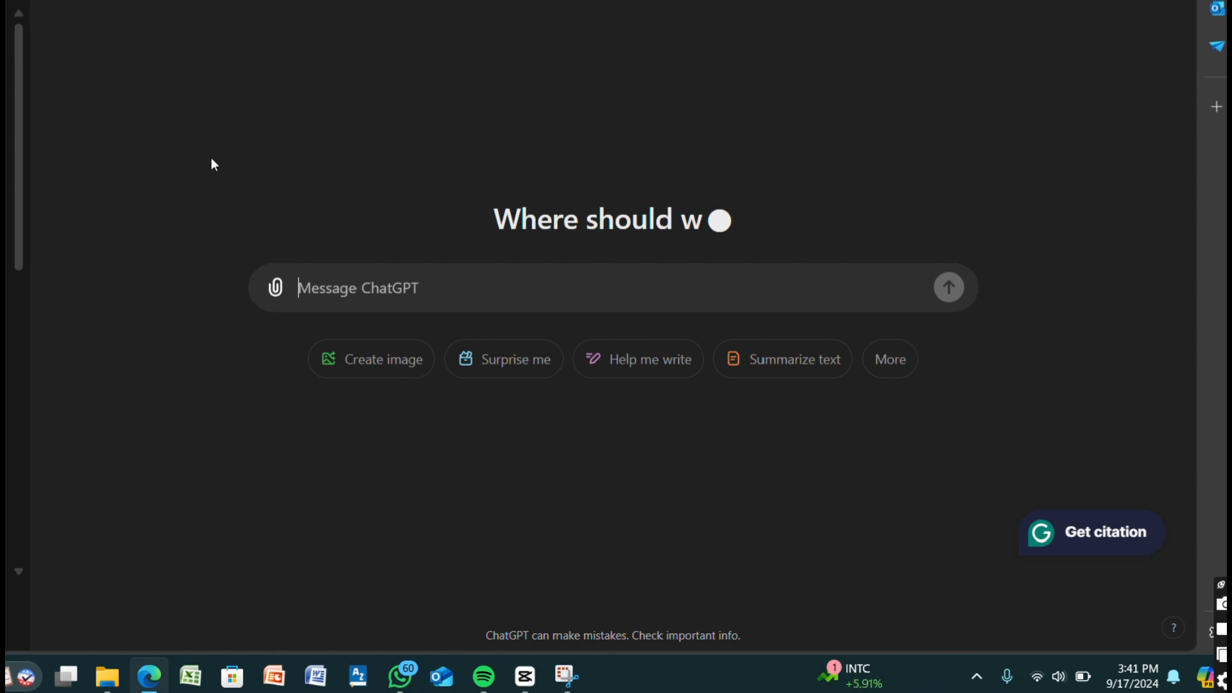
In ChatGPT, begin a prompt with "below is a lyric that I generated, I'm not sure what music style best suits it..."
text(below is a l)
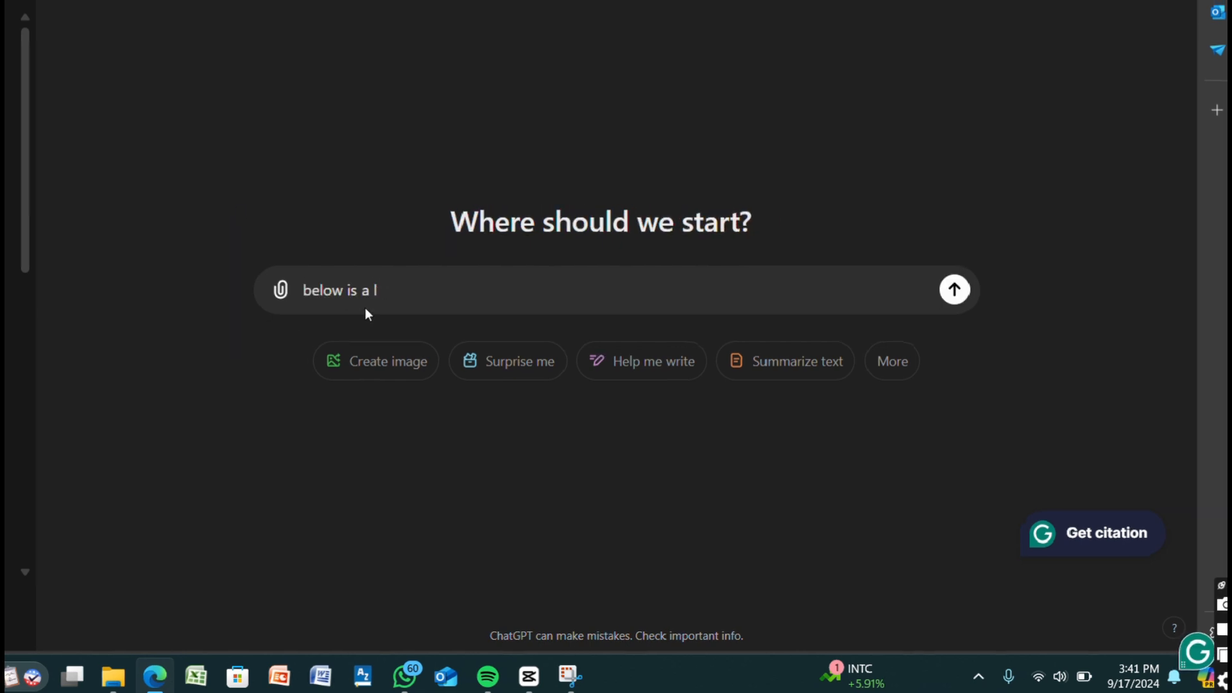
text(yric that I gnerated)
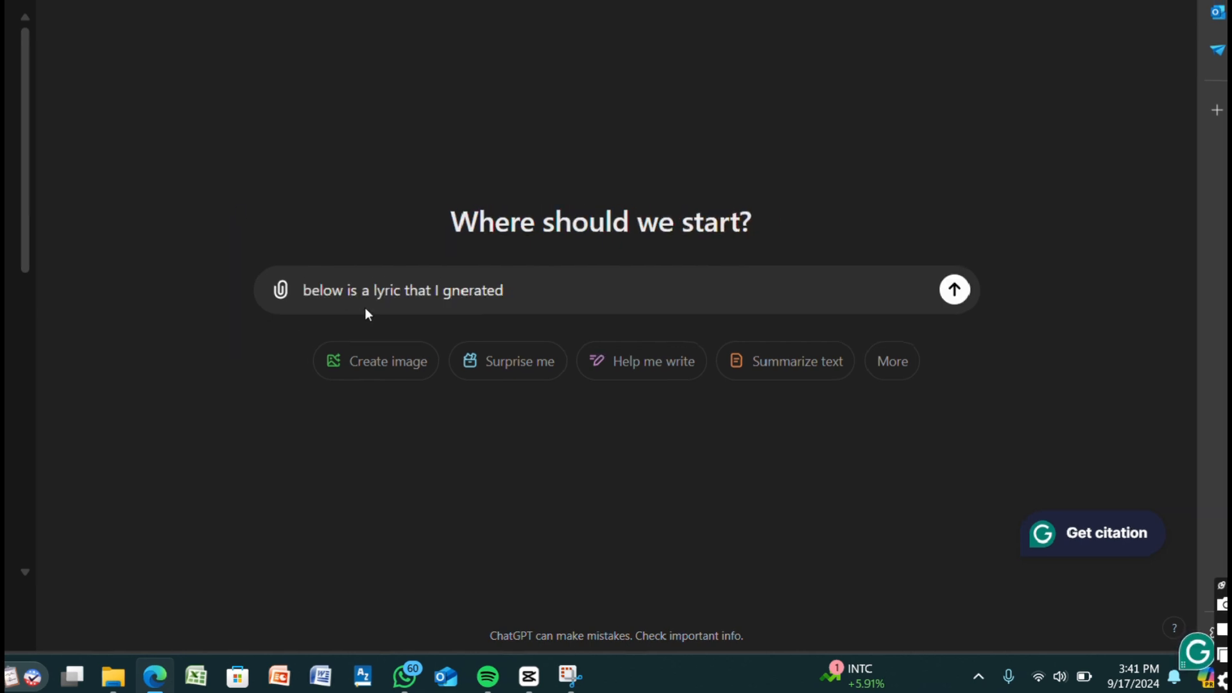
key(BackSpace)
key(BackSpace)
key(BackSpace)
key(BackSpace)
key(BackSpace)
key(BackSpace)
key(BackSpace)
text(enerated, I'm no)
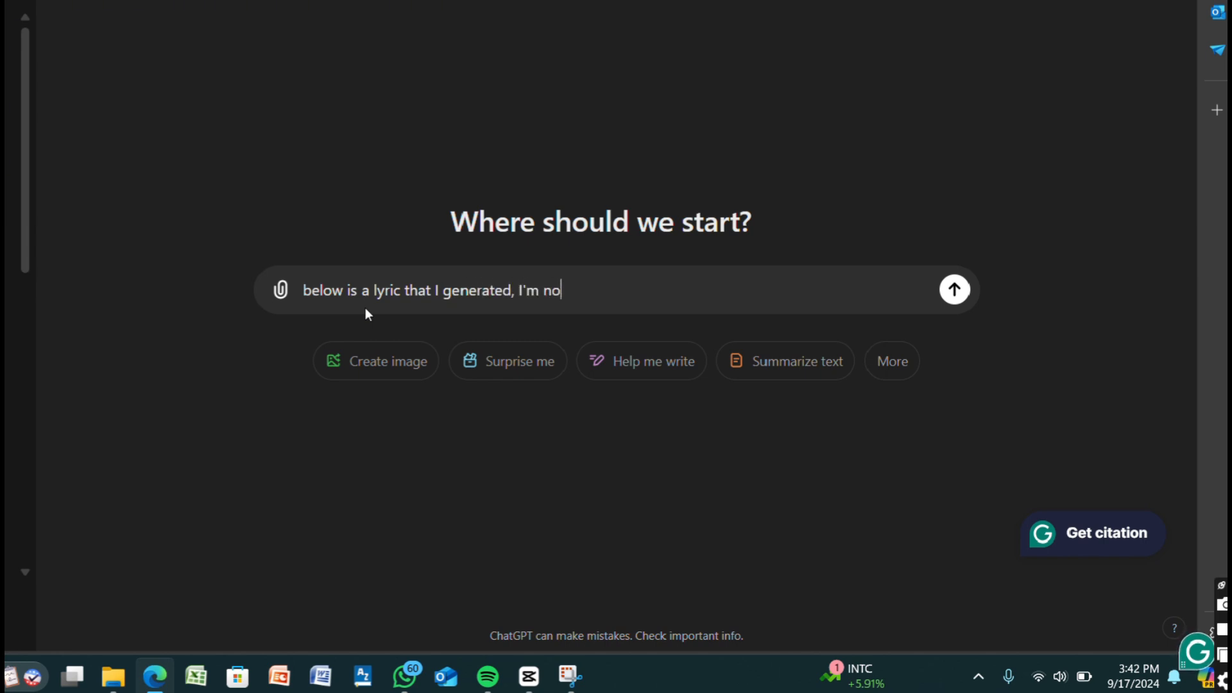
text(t sure what music style )
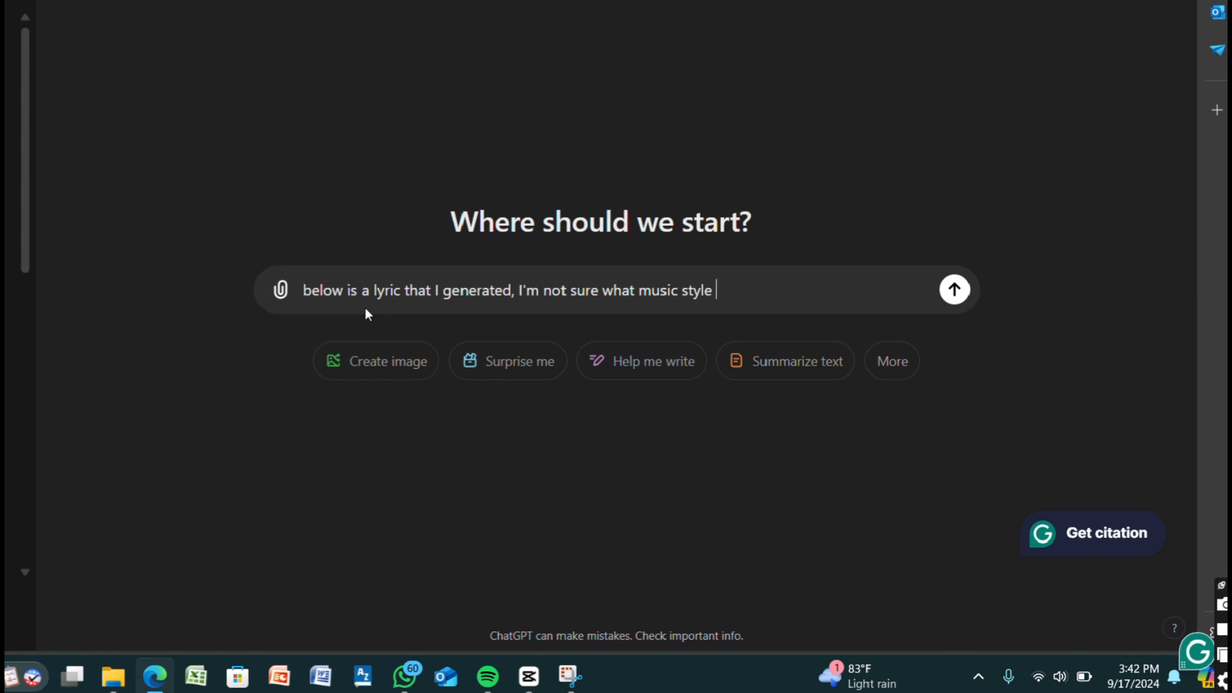
text(best suits it... Please)
Finish the prompt with "Please read through and give me the best genre;", paste the copied lyrics after it and send it
text( read through and gib)
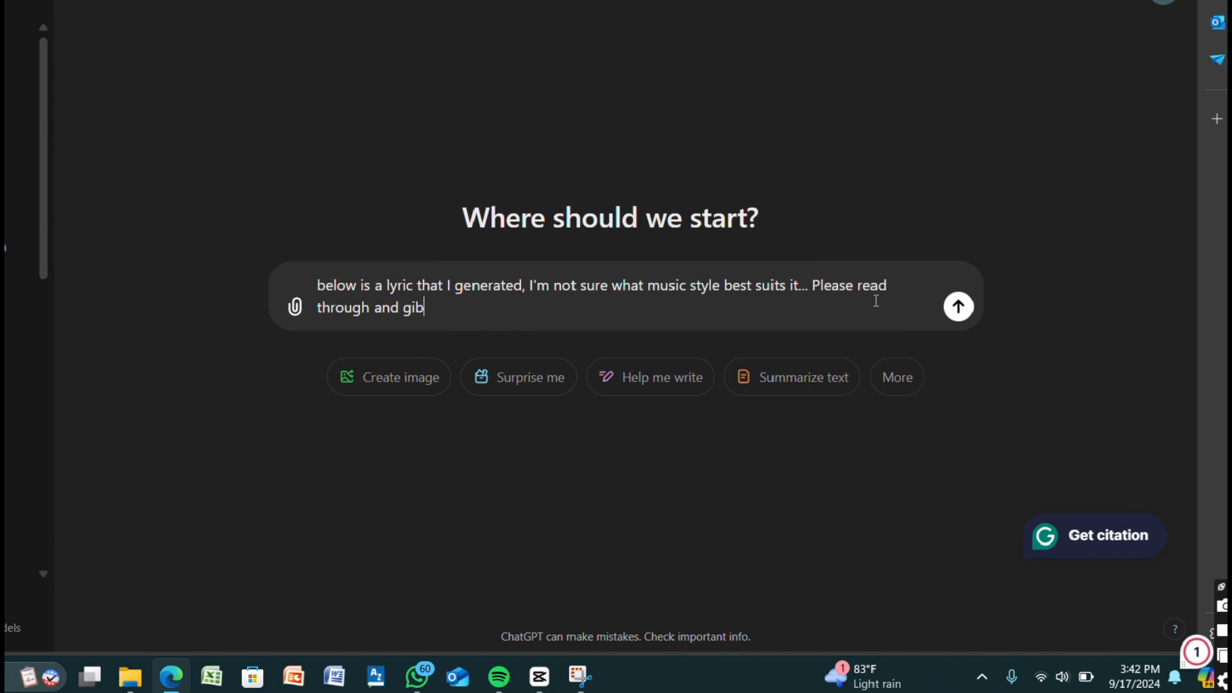
key(BackSpace)
text(ve me the best genre)
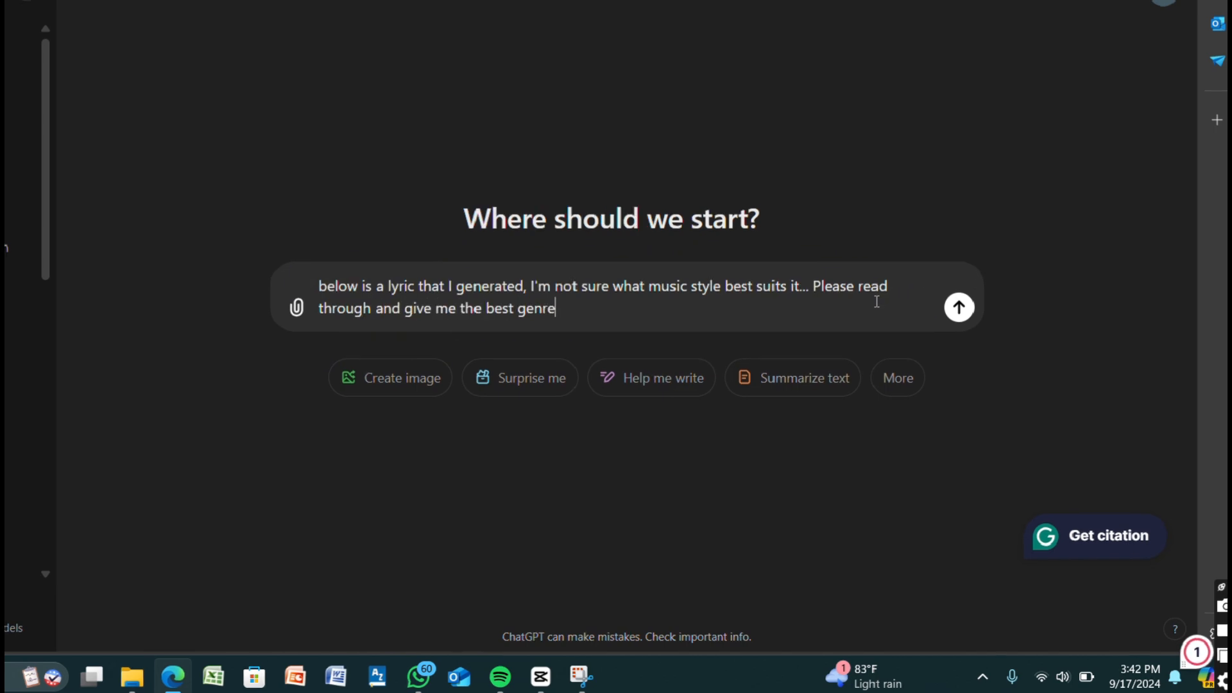
text(;)
key(ctrl+v)
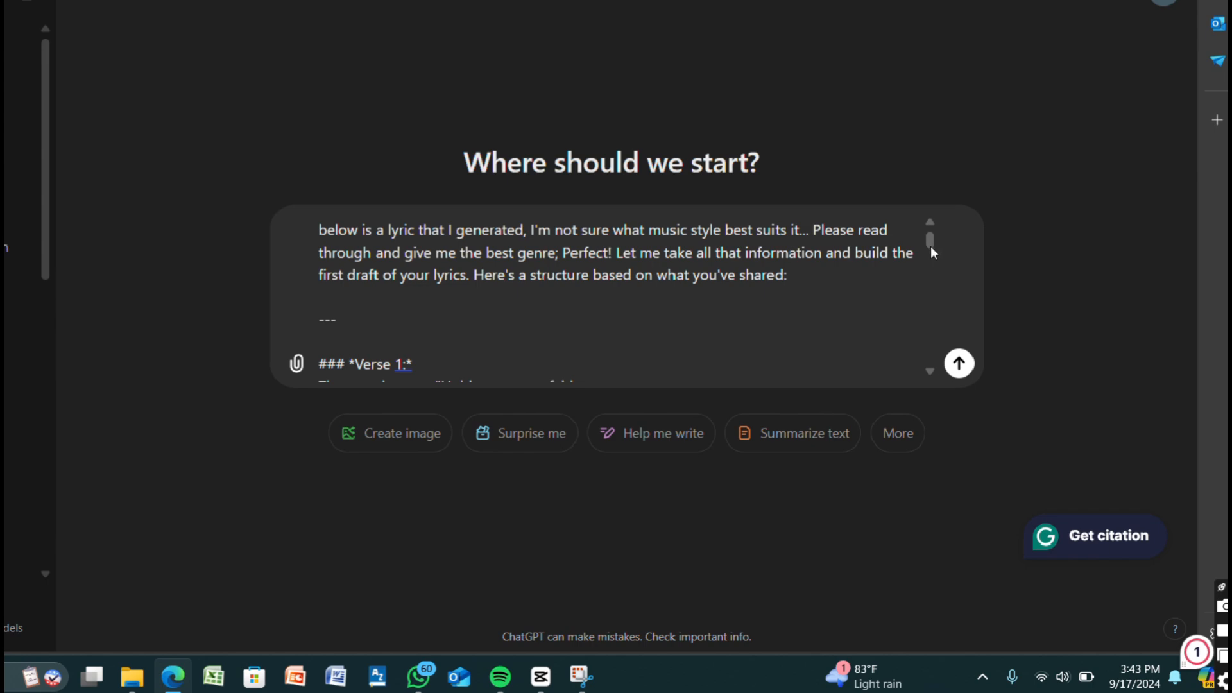
drag(931, 245, 934, 257)
click(959, 363)
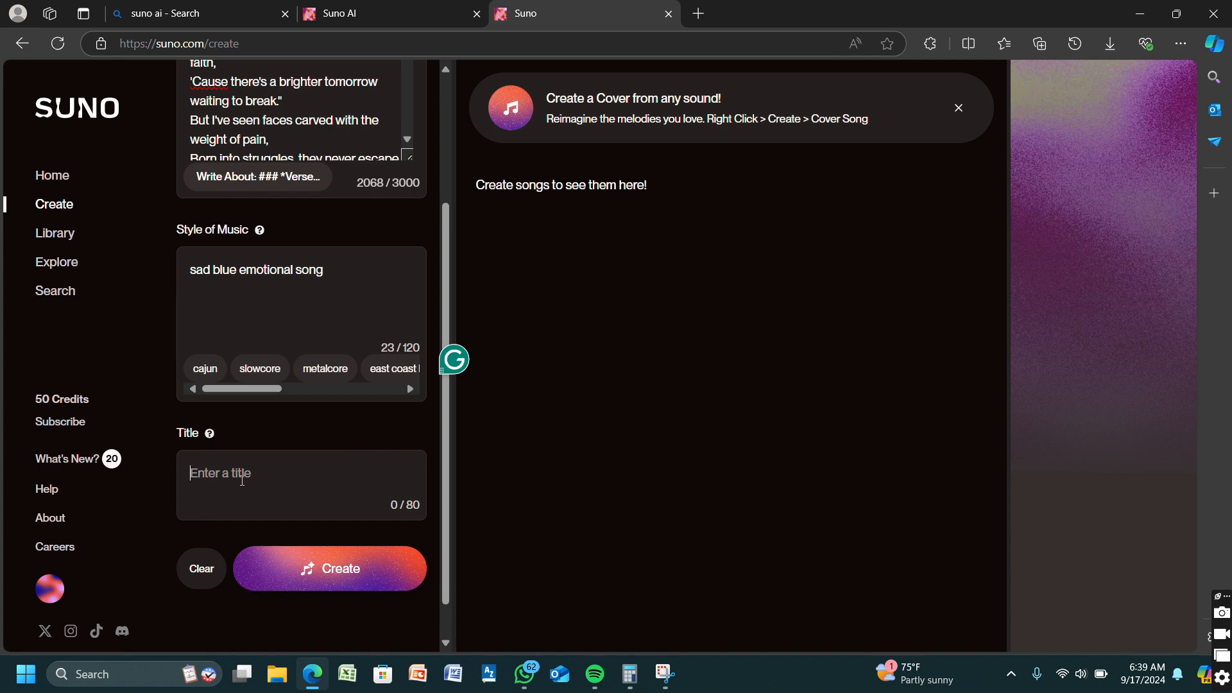
In Suno, title the custom song "Broken dreams" and generate it
text(Bro)
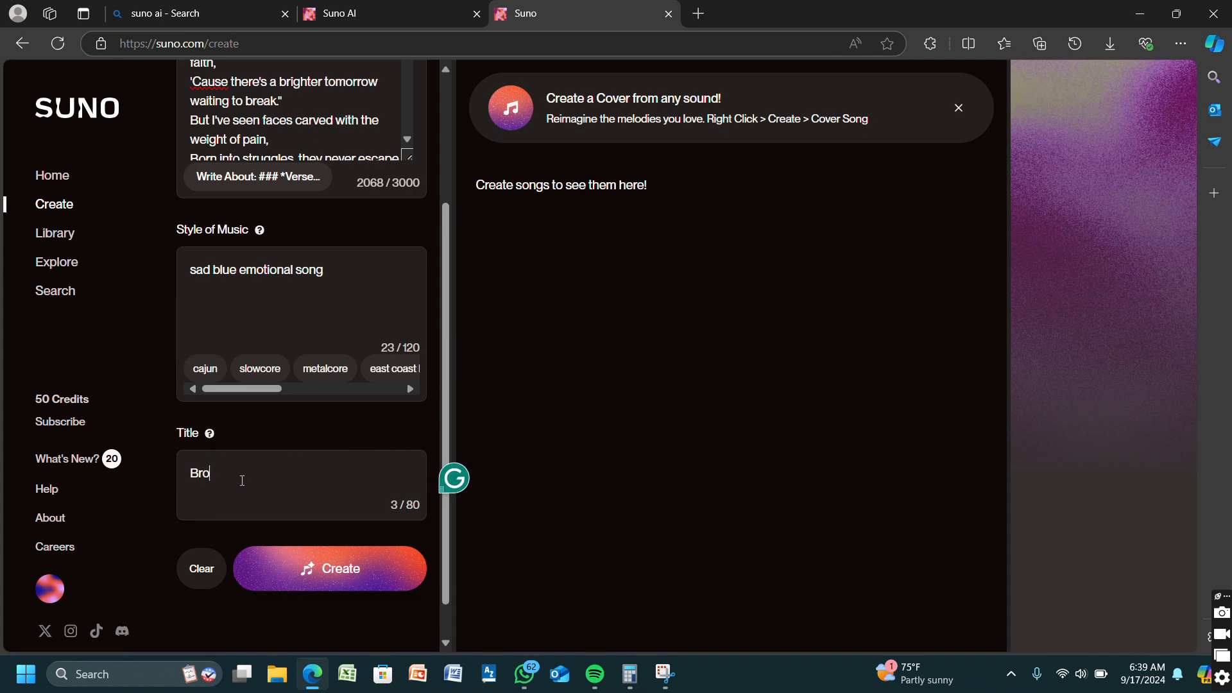
text(ken dreams)
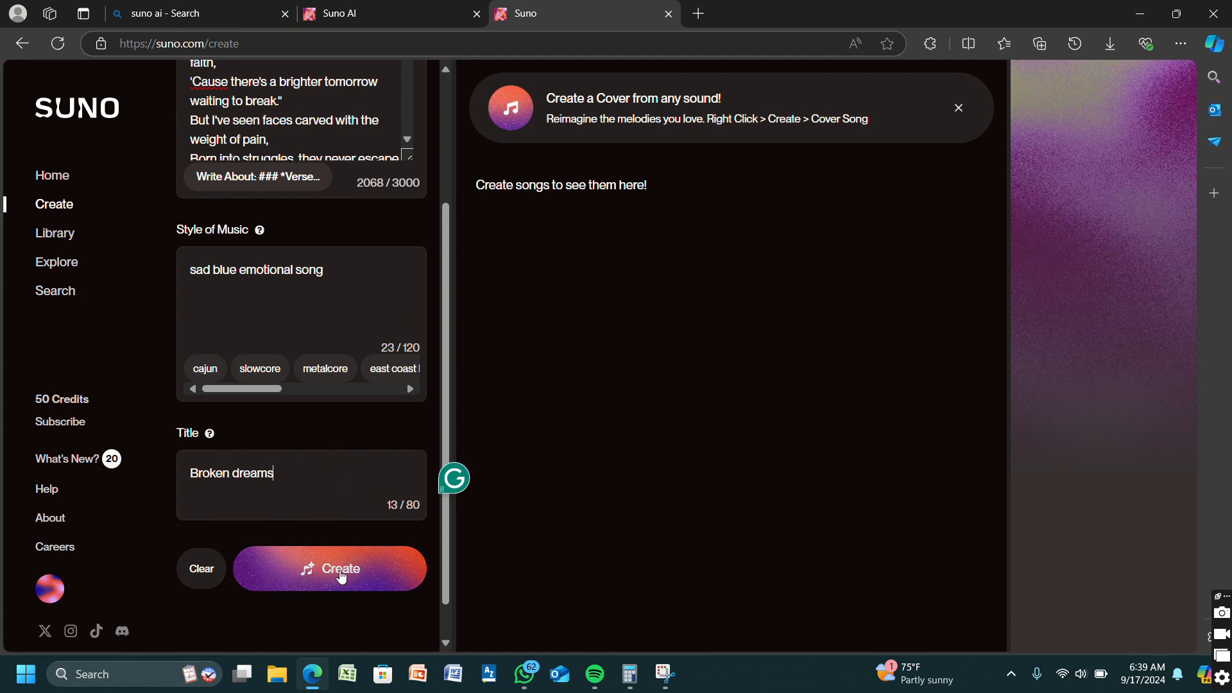
click(342, 577)
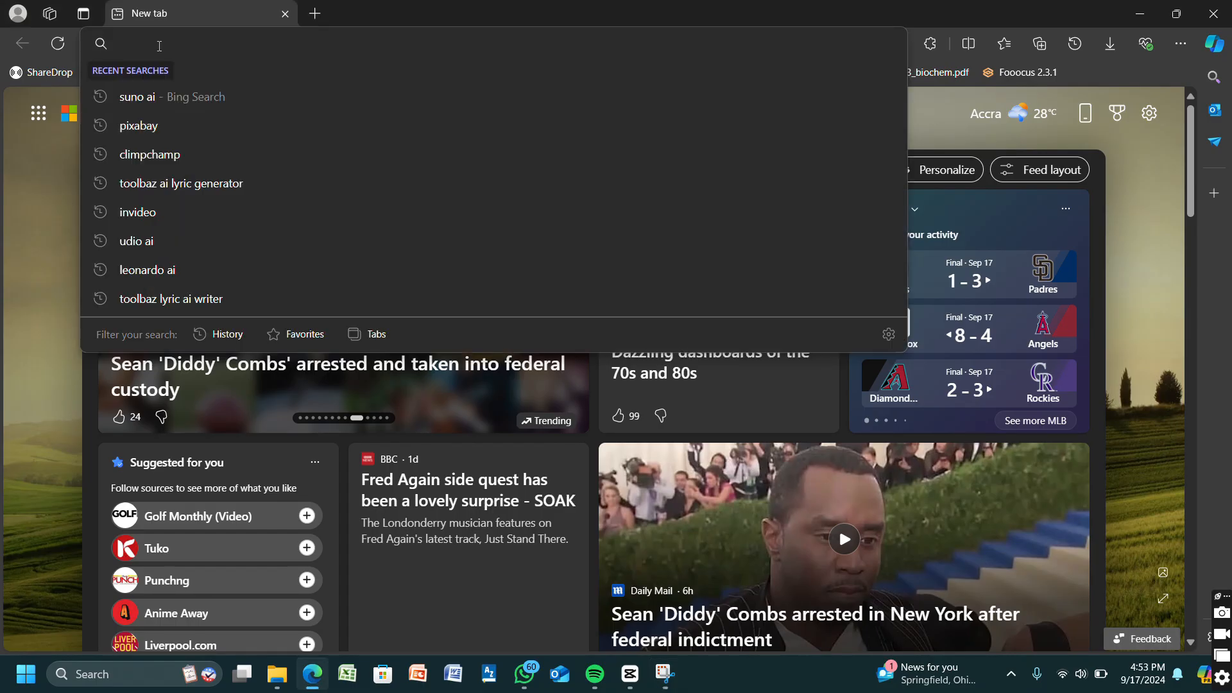
Search the web for "voicemod ai text to song" and open Voicemod's free text-to-song generator
text(voicemod ai)
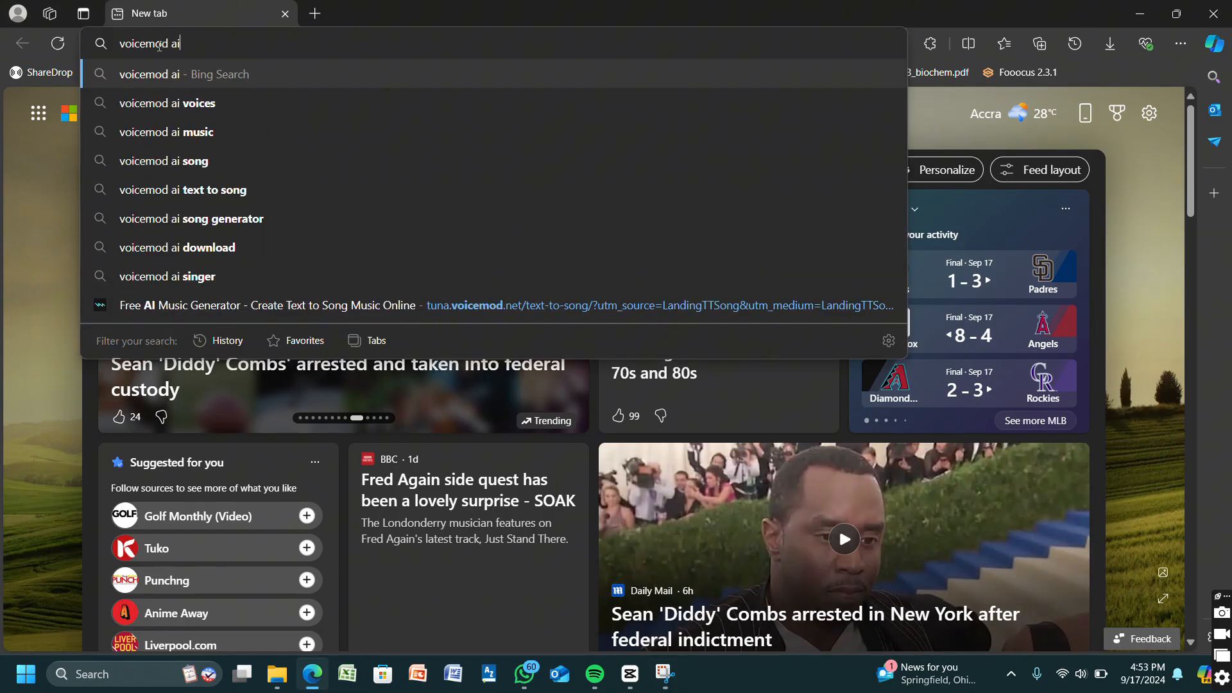
click(161, 190)
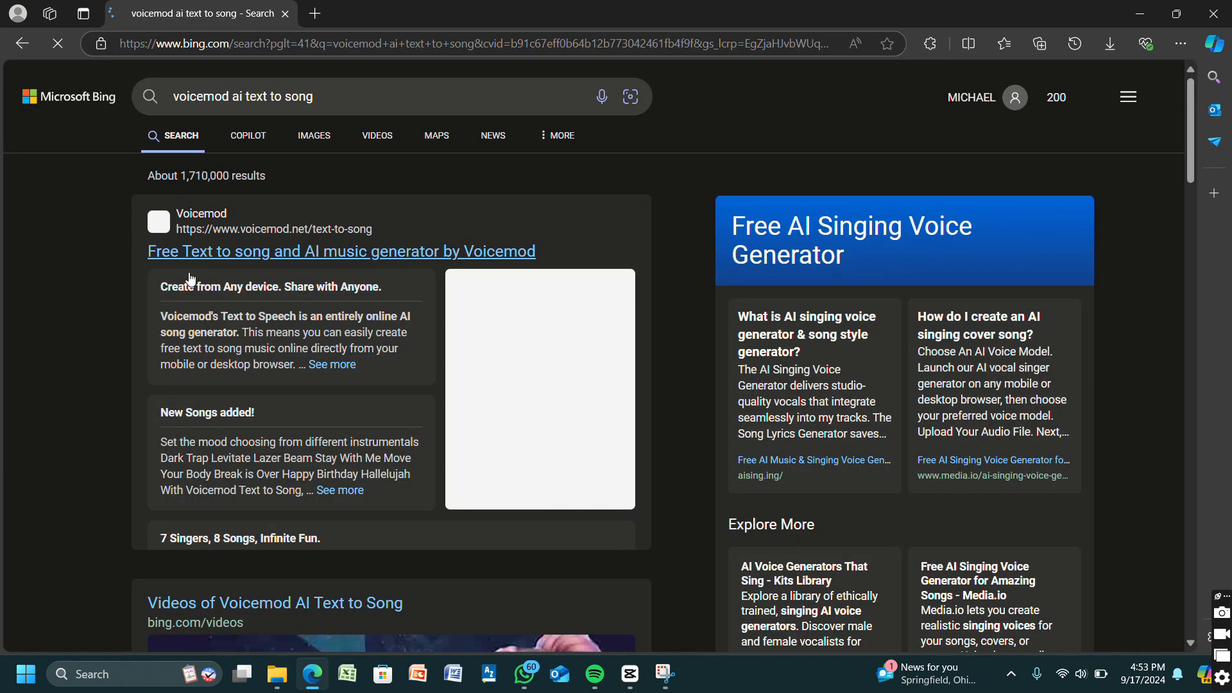
click(216, 252)
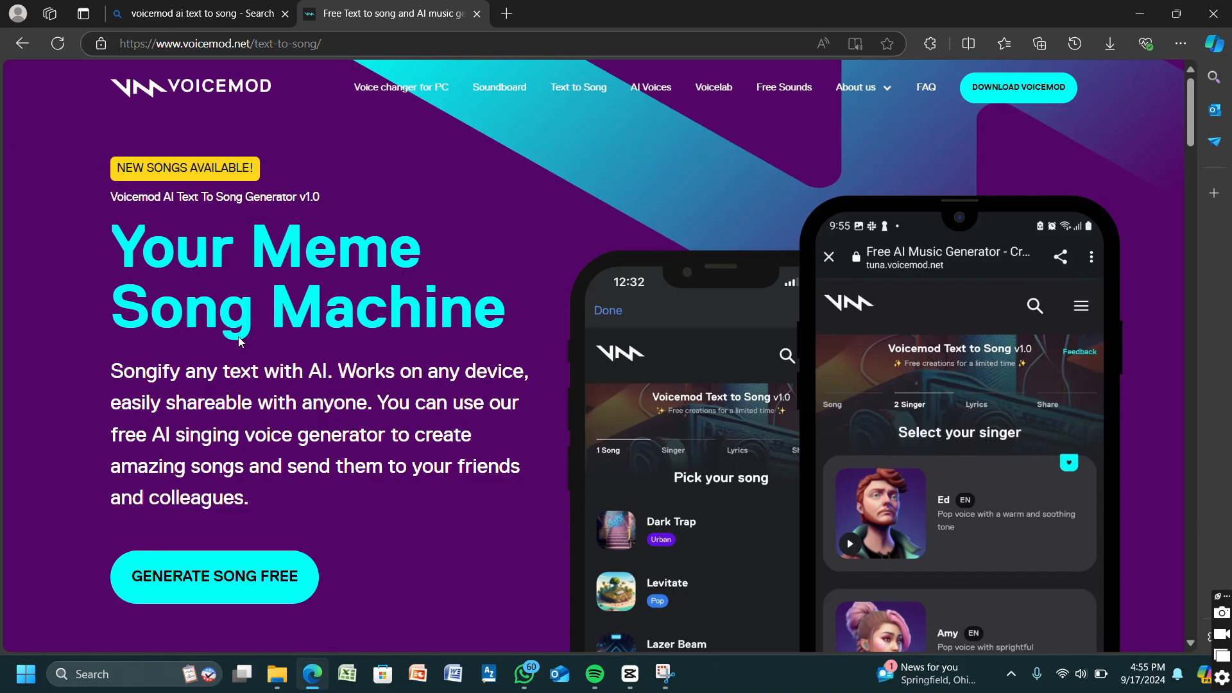
click(240, 586)
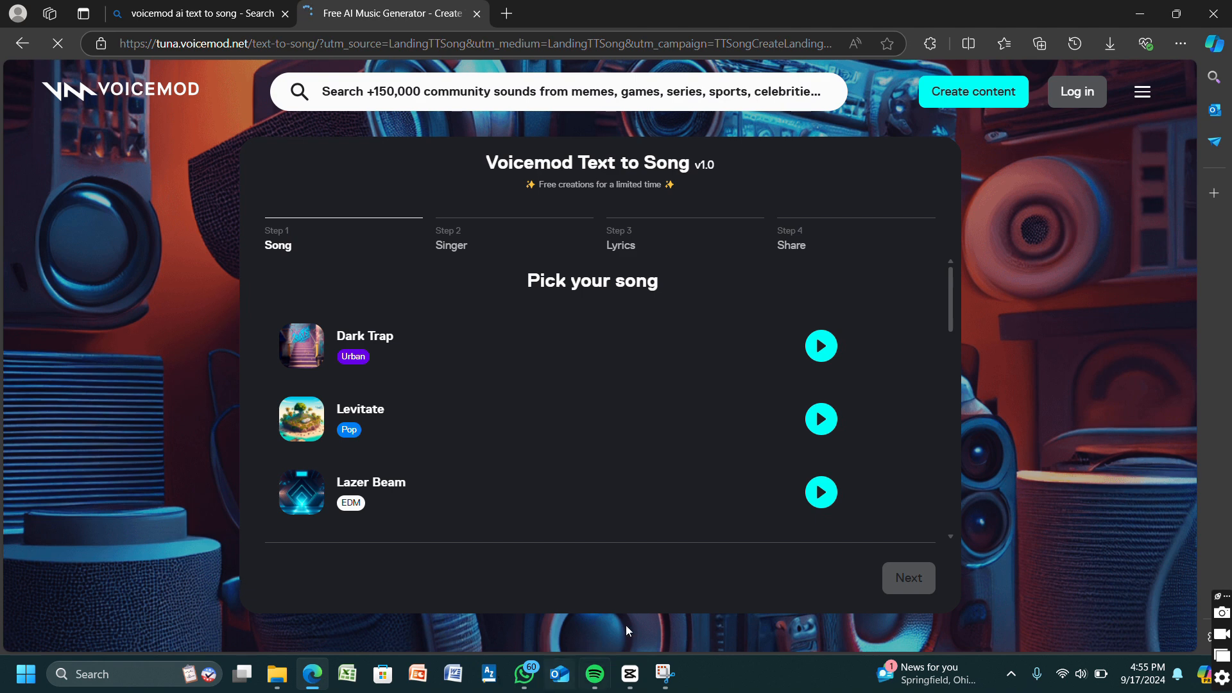
Lower the system volume to 38, preview Dark Trap, Levitate and Lazer Beam, and browse the other available songs
key(XF86AudioLowerVolume)
key(XF86AudioLowerVolume)
key(XF86AudioLowerVolume)
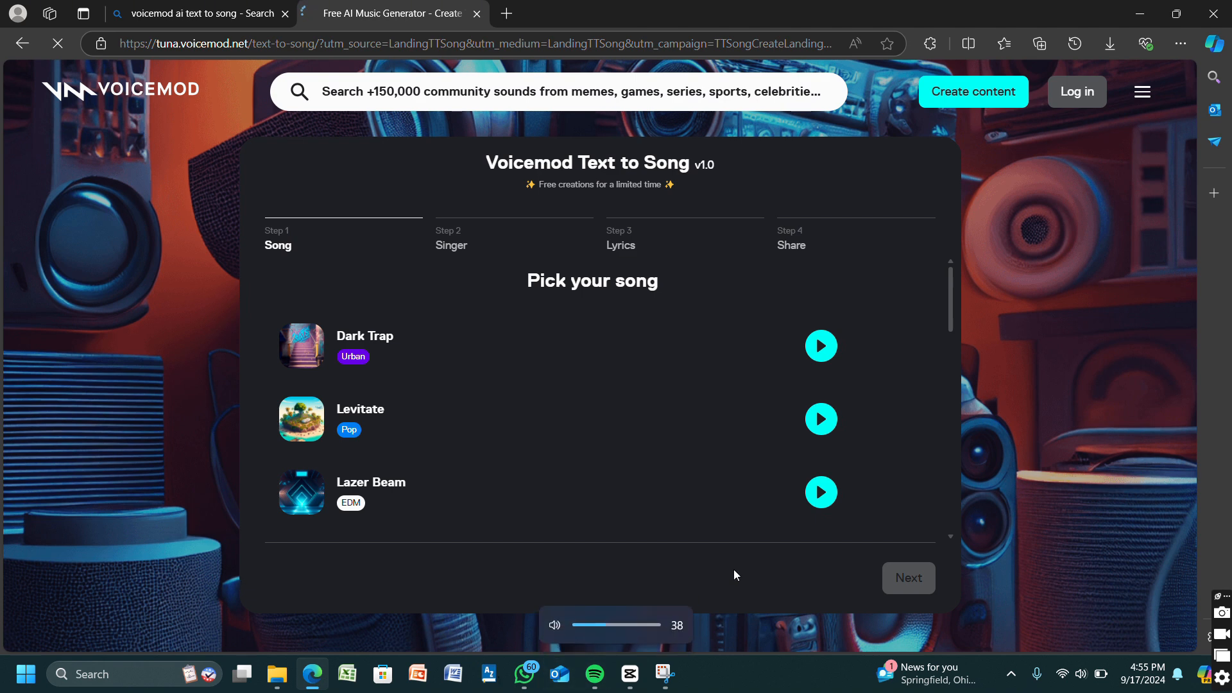
click(821, 346)
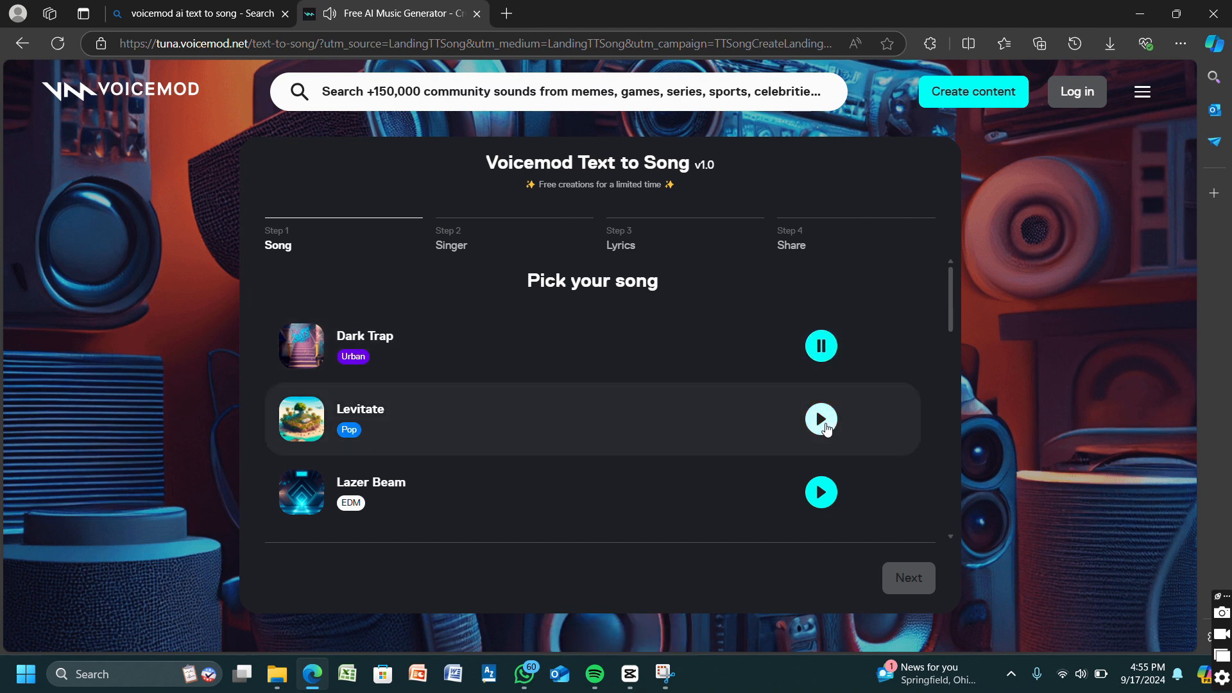
click(825, 427)
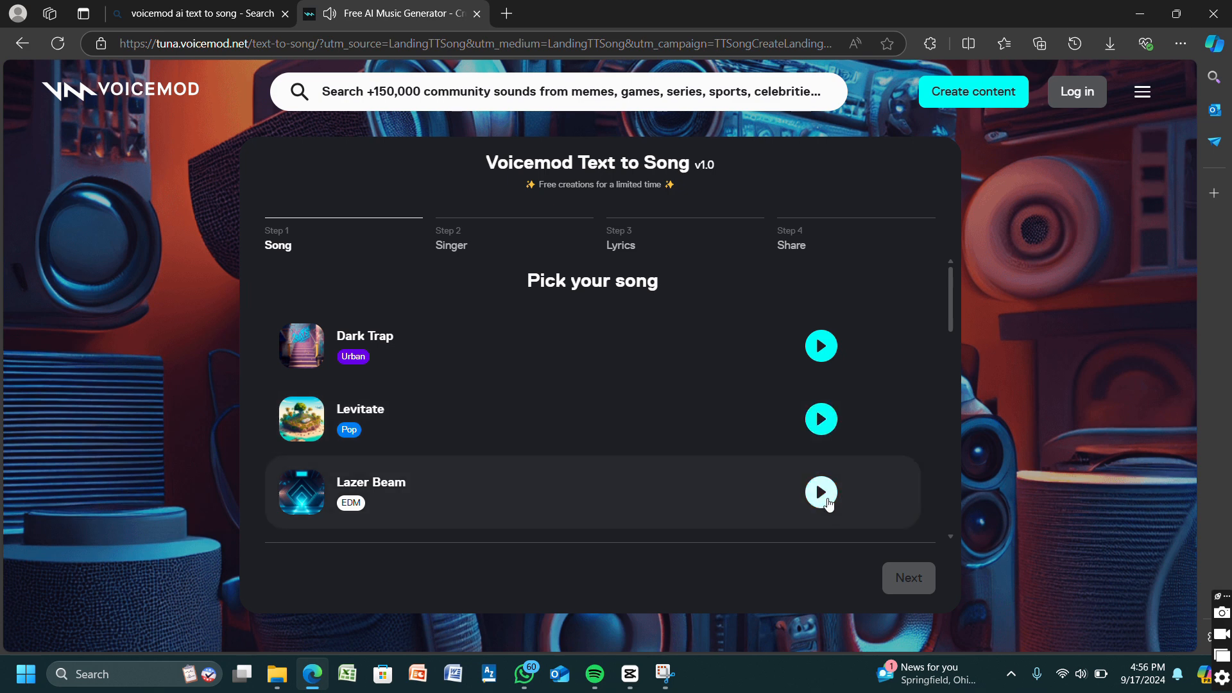
click(821, 493)
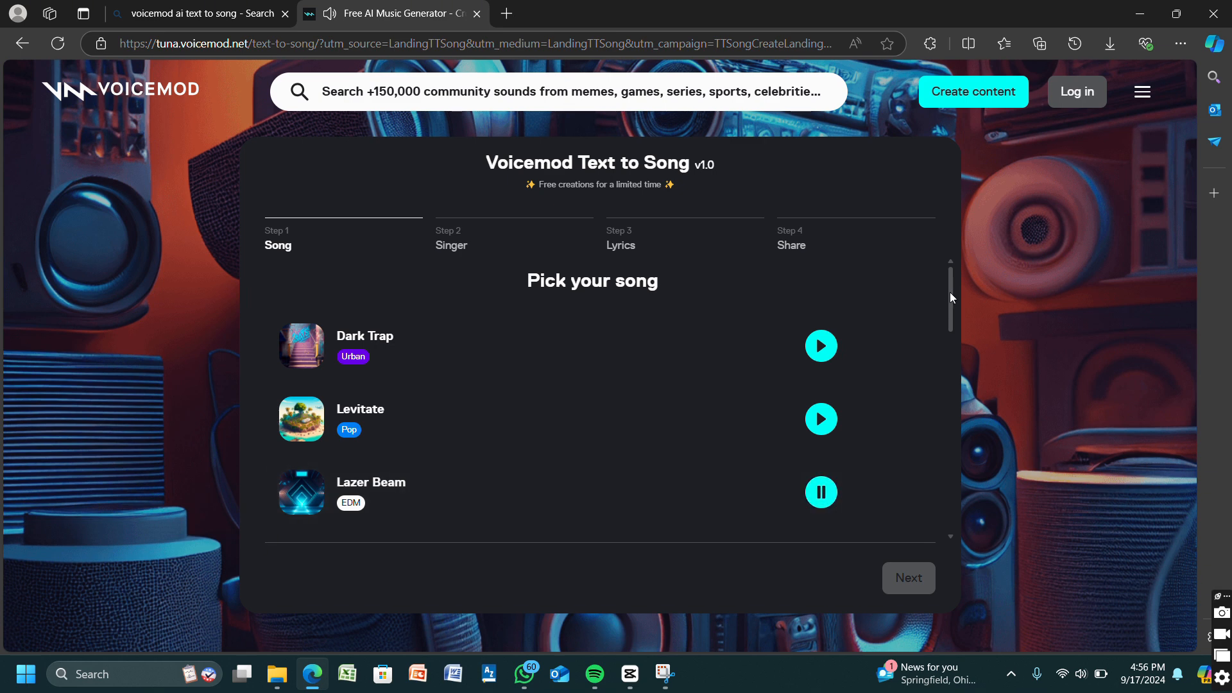
drag(950, 292, 951, 353)
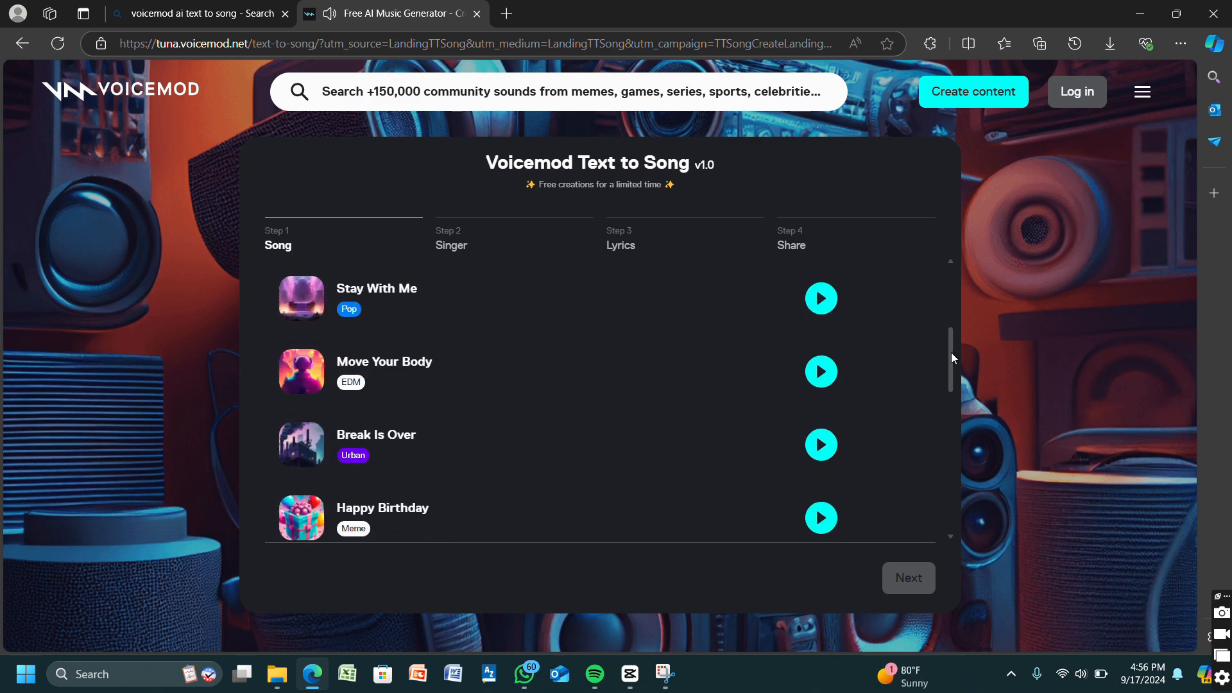
scroll(821, 360, up, 5)
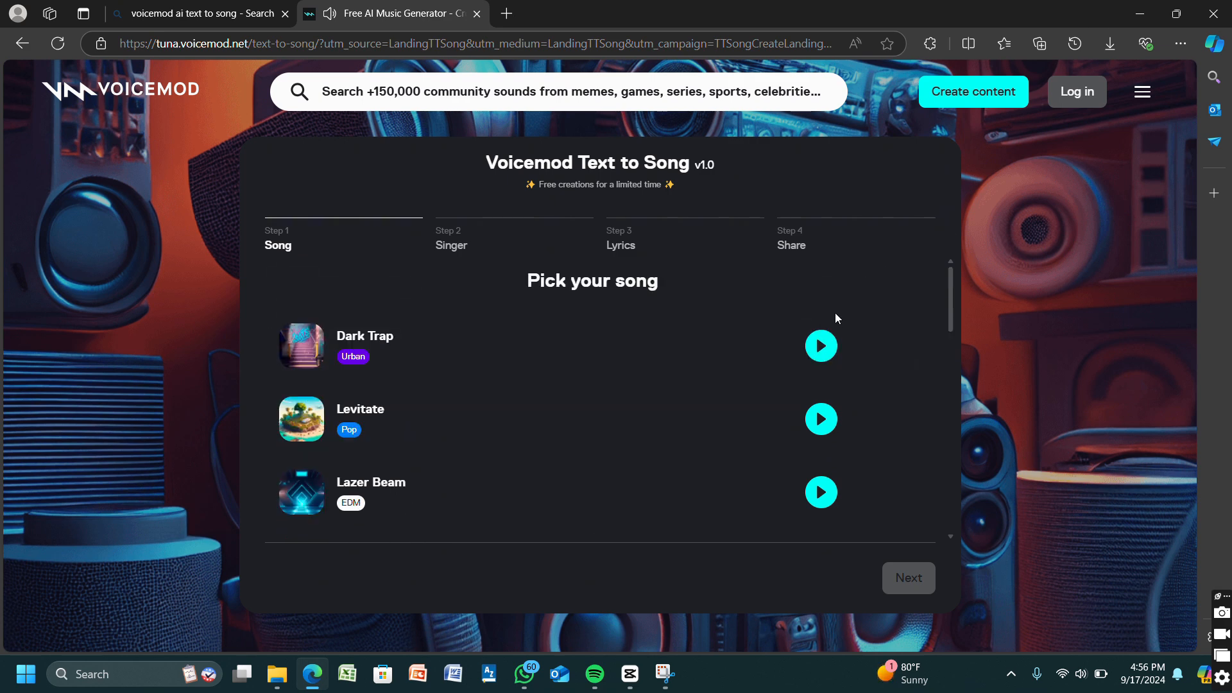
Preview Levitate again, choose it as the song and continue to the singer selection
click(827, 423)
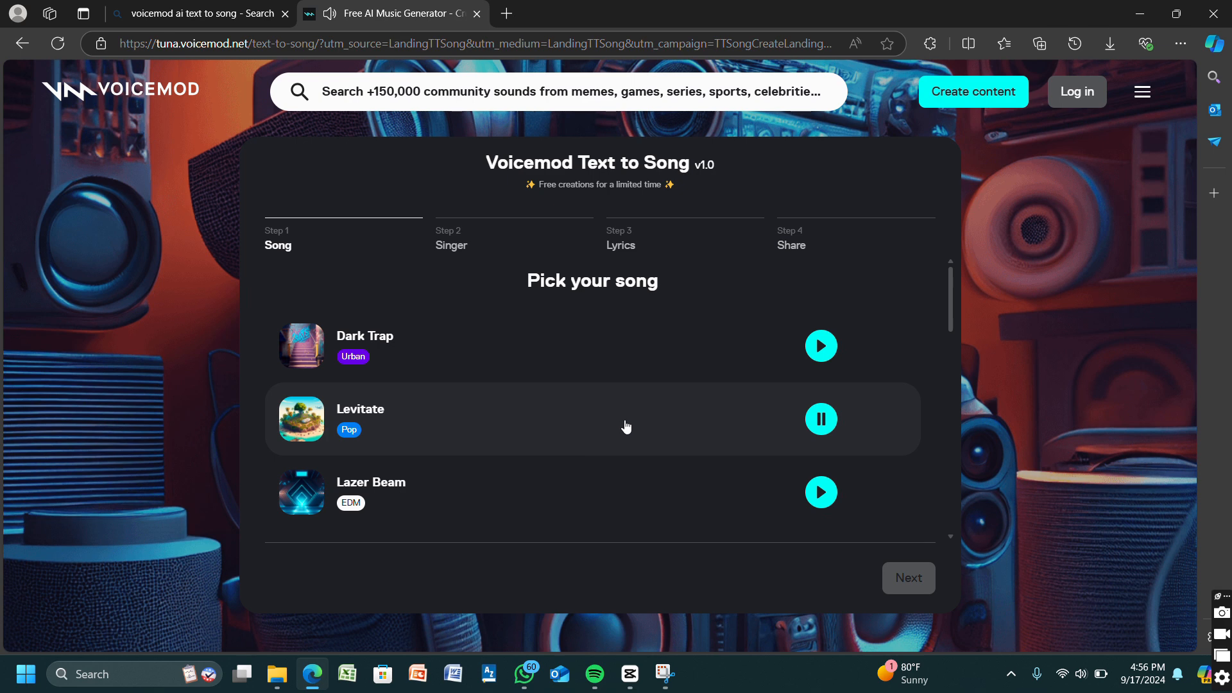
click(787, 439)
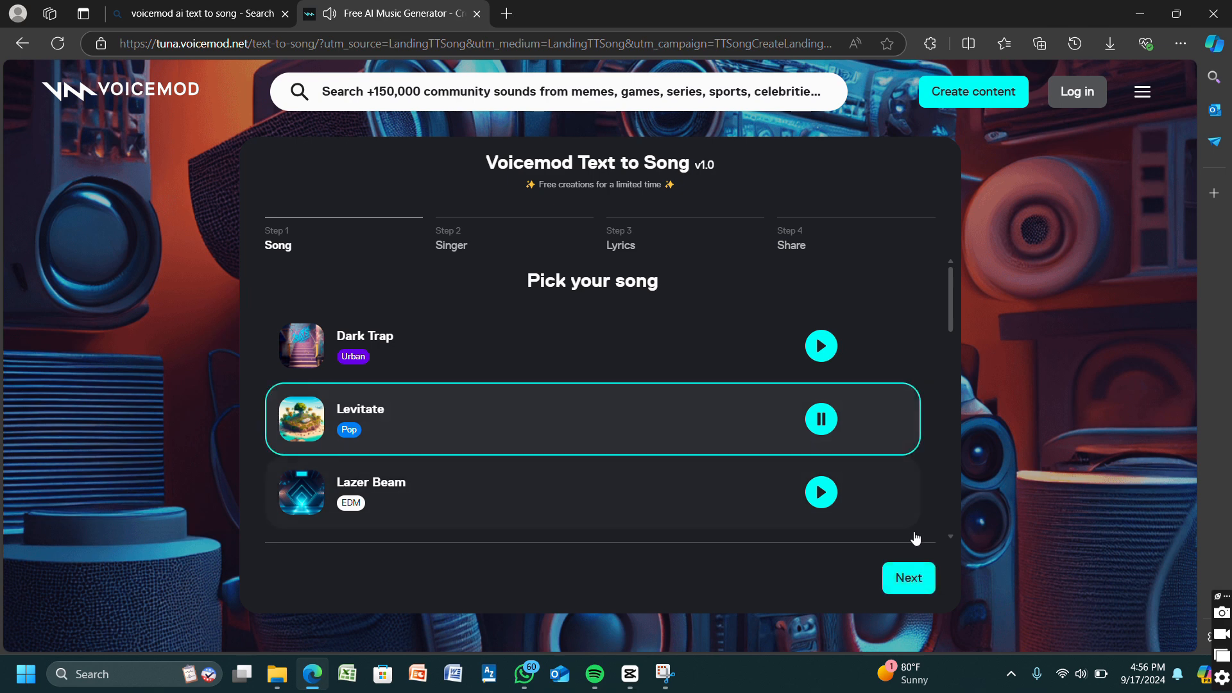
click(909, 579)
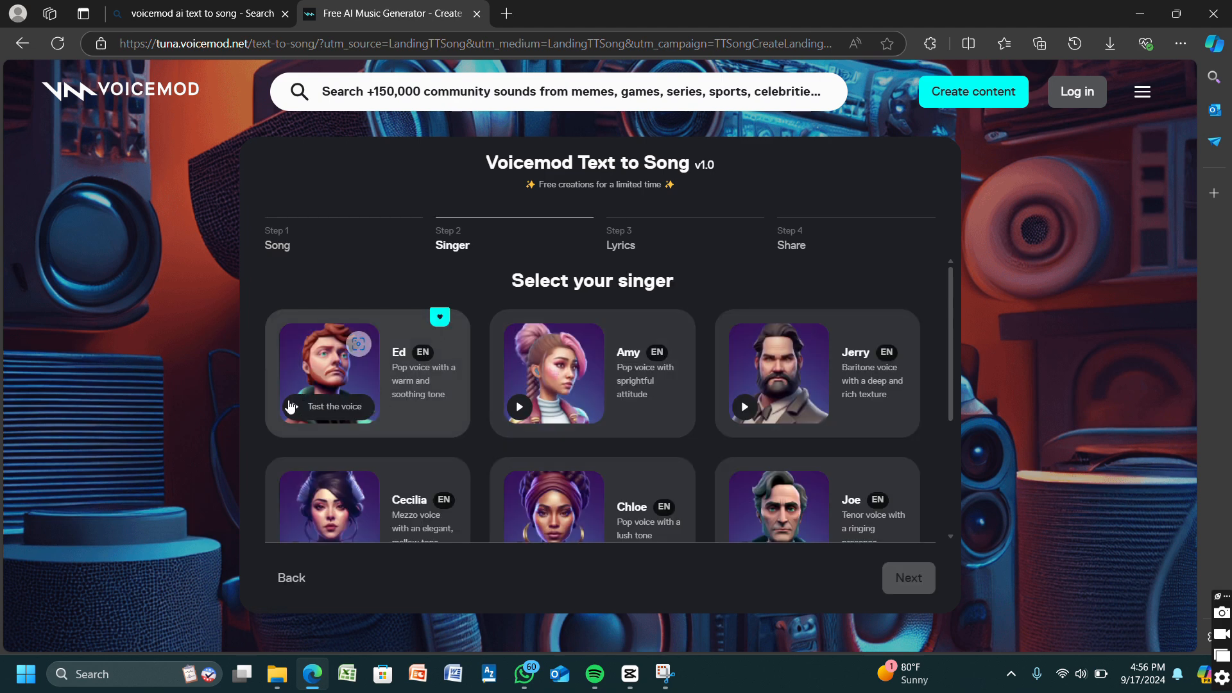
Preview the singer voices of Ed, Amy, Jerry and Joe
click(291, 406)
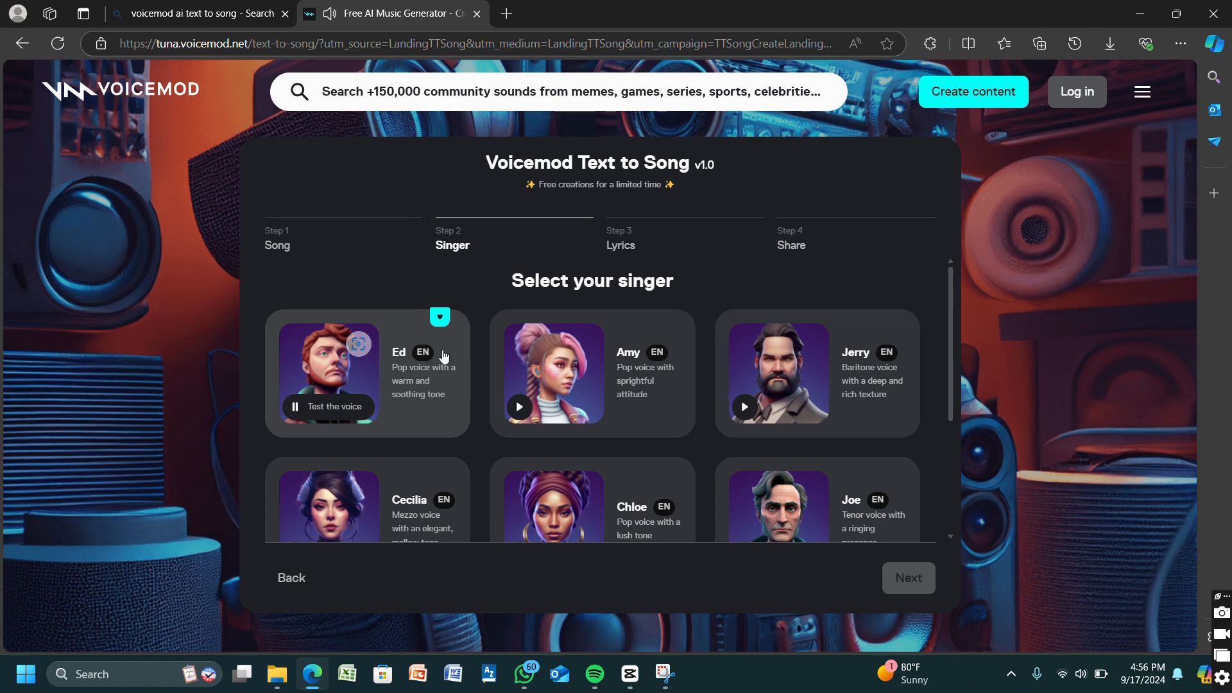
drag(951, 325, 915, 285)
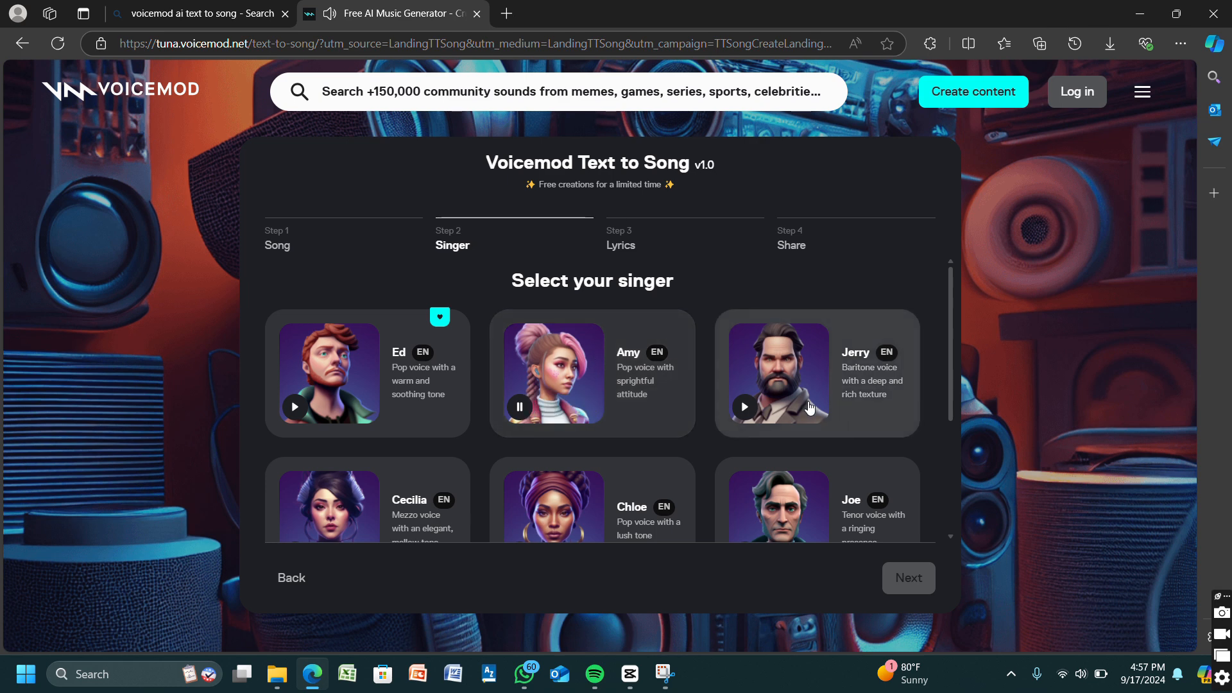
click(745, 408)
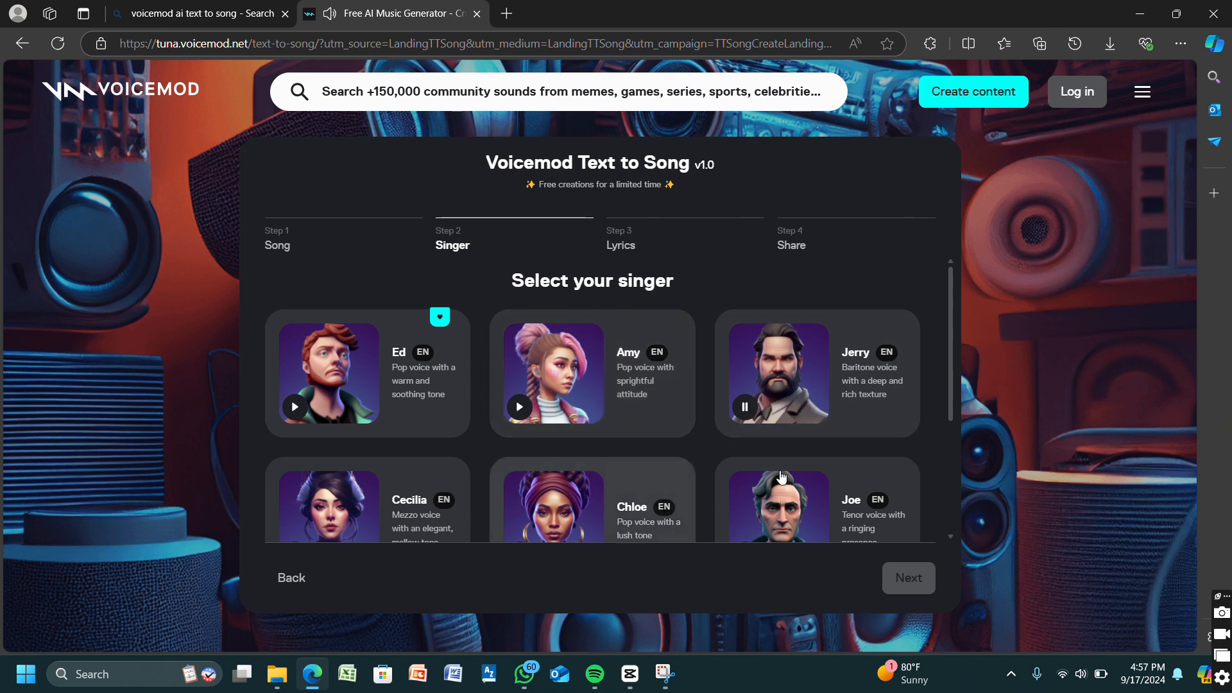
drag(949, 367, 962, 435)
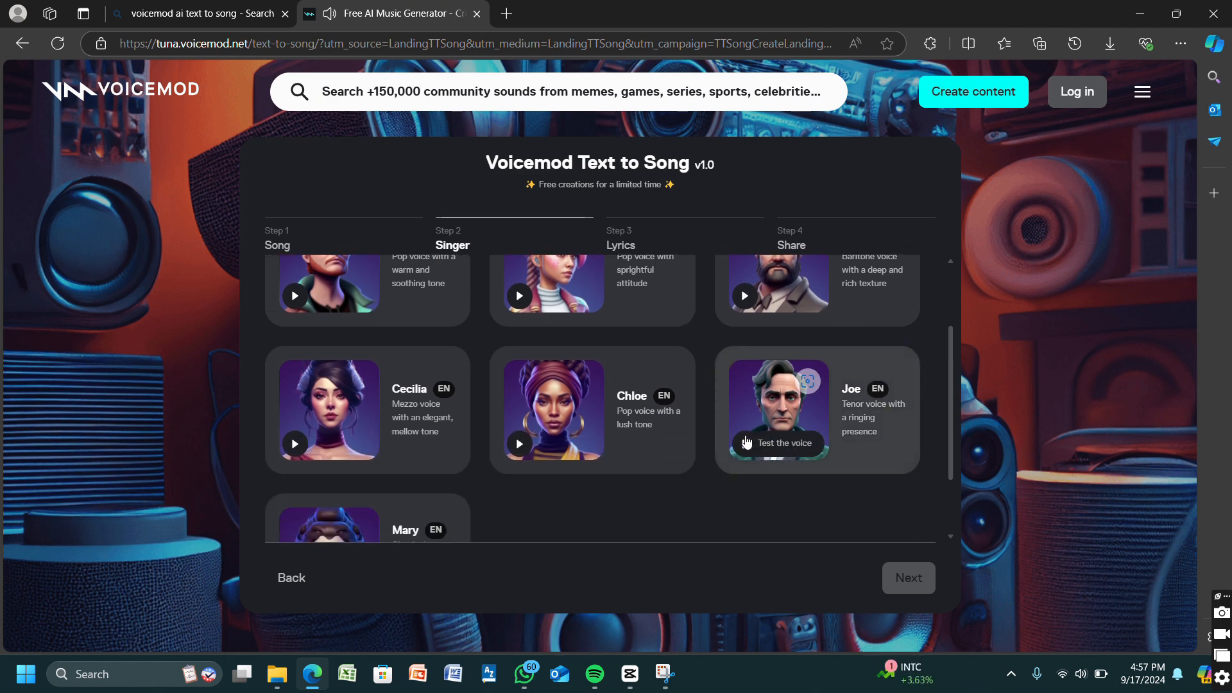
click(745, 442)
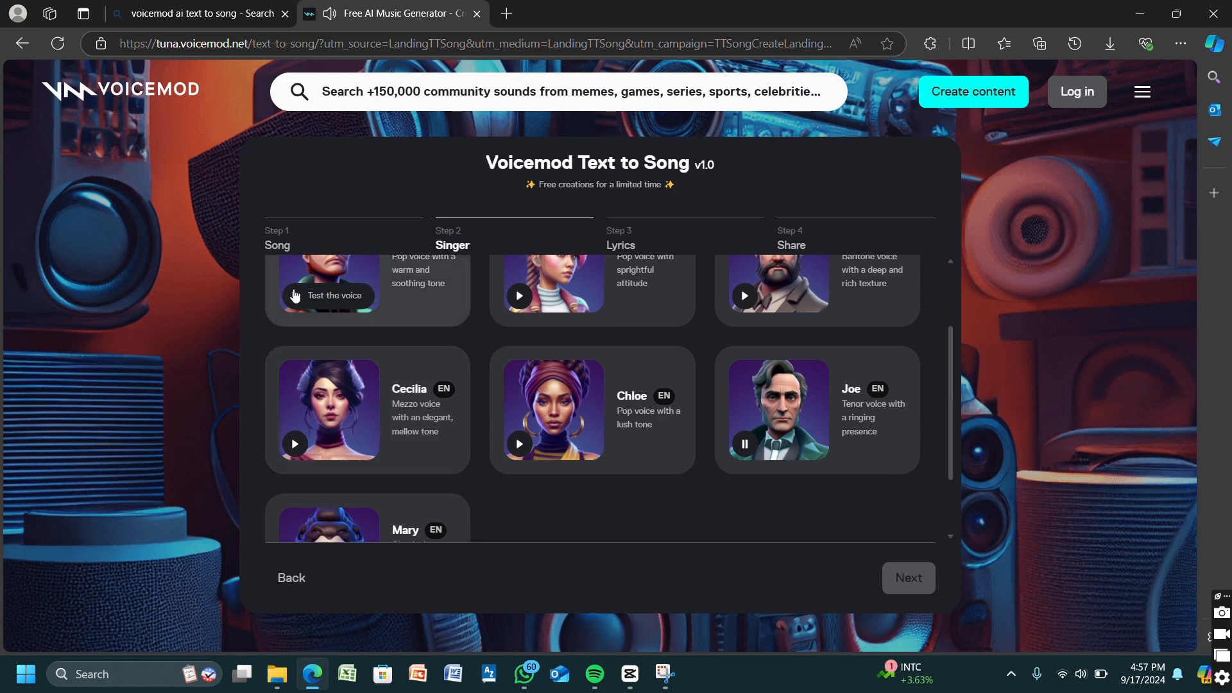
Replay Ed's voice, select Ed as the singer and continue to the lyrics
click(295, 296)
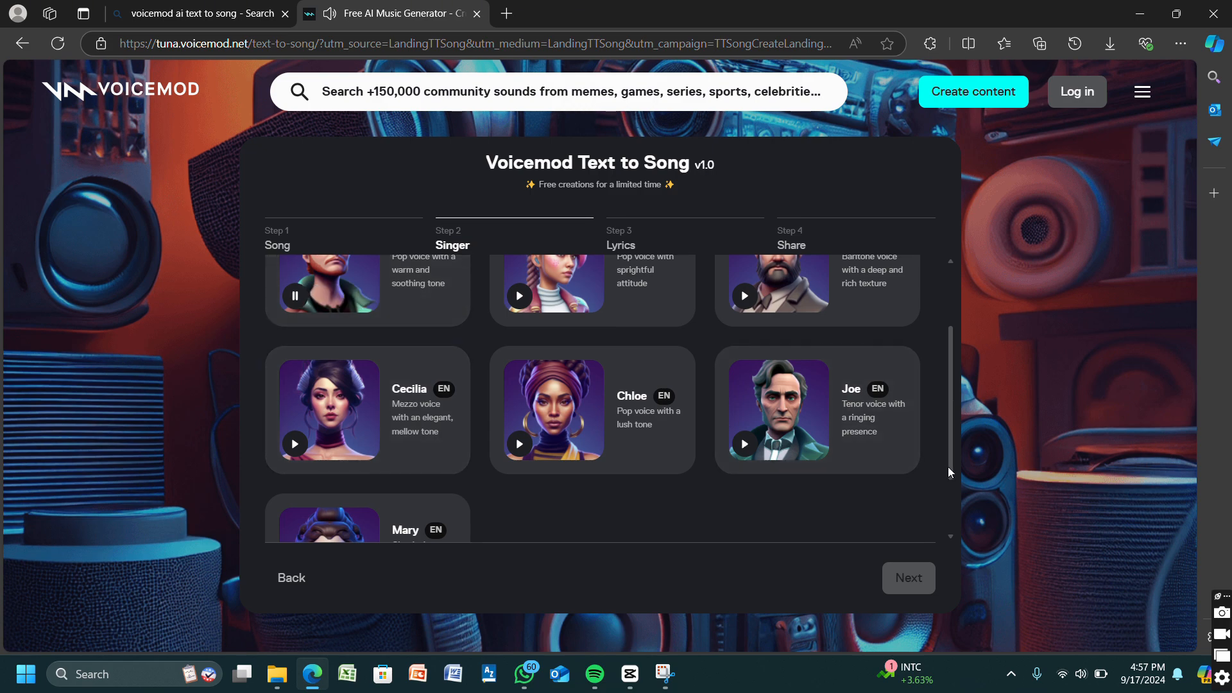
drag(952, 468, 940, 381)
click(381, 406)
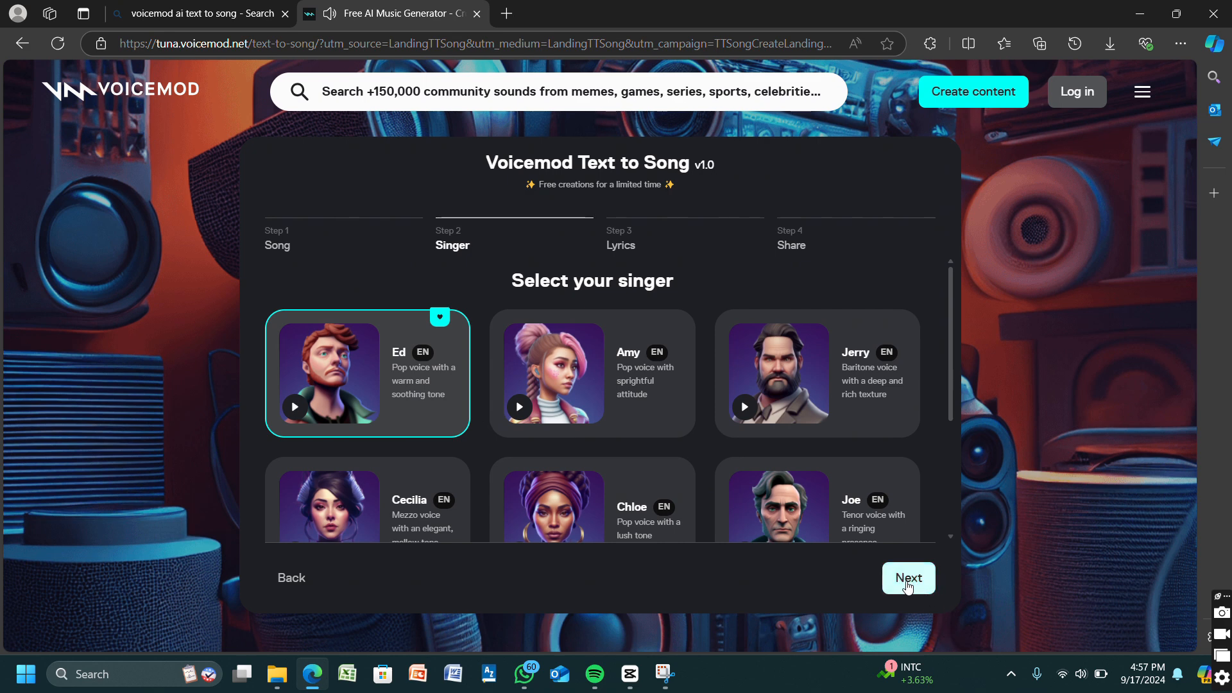
click(906, 581)
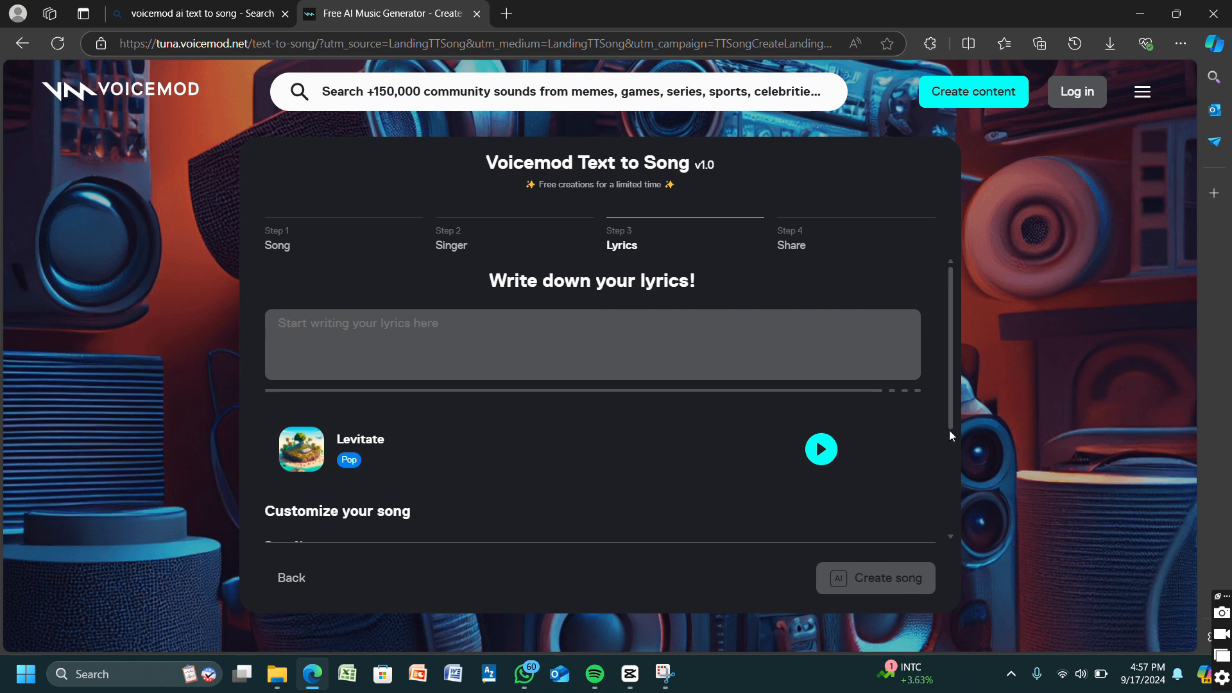
Enter the lyrics from "They used to say" to "Born into struggles,", create the song and view the finished result
click(427, 339)
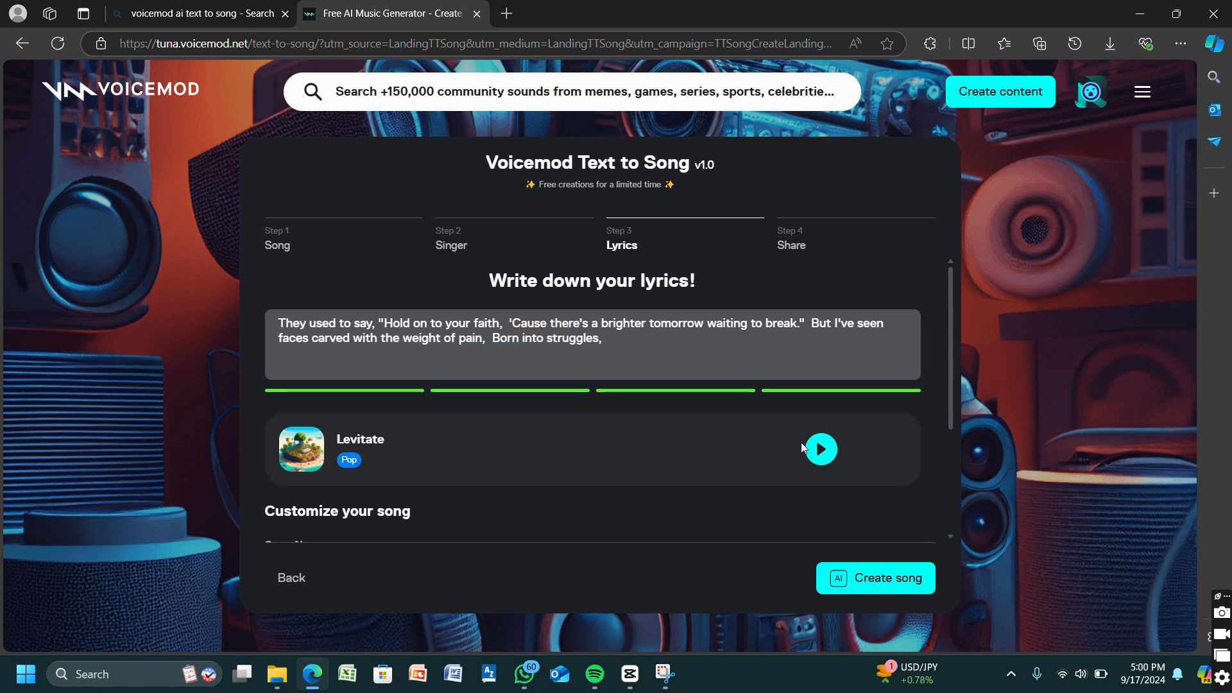
click(876, 578)
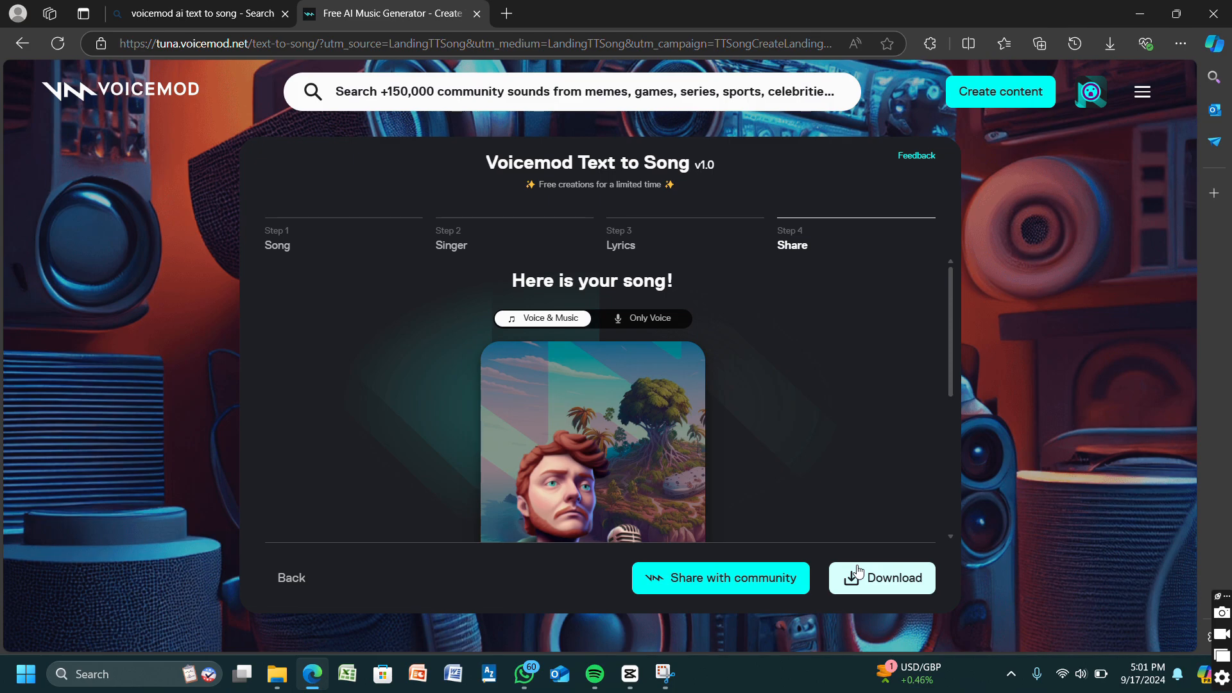
drag(954, 330, 957, 431)
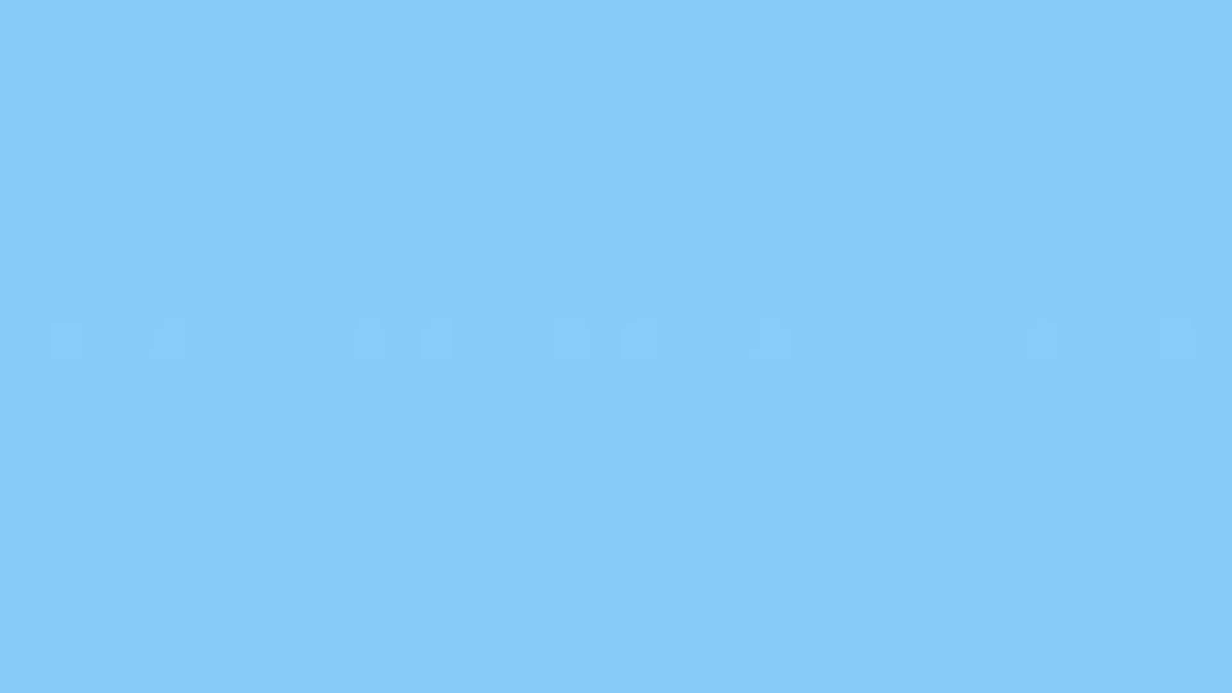